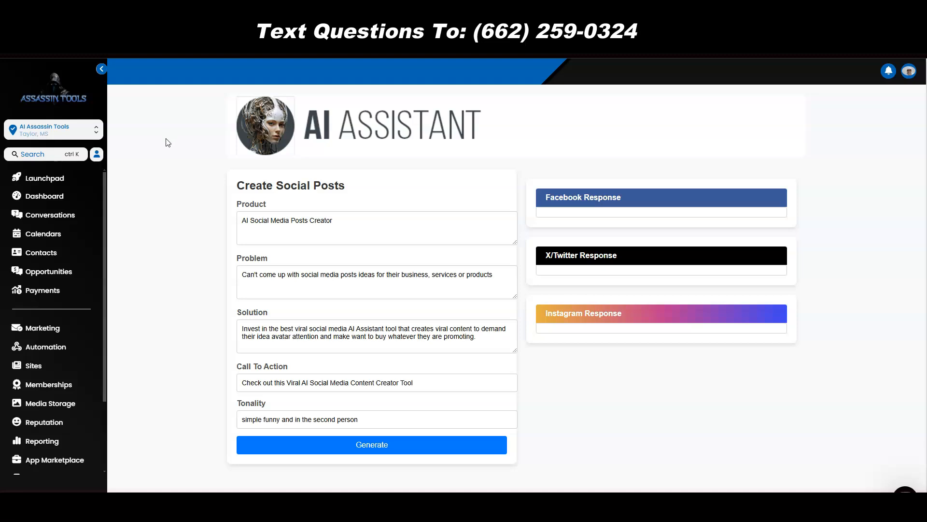
Step: Change the product description to "AI Viral Social Media Posts Creator Tool"
scroll(87, 218, "down", 2)
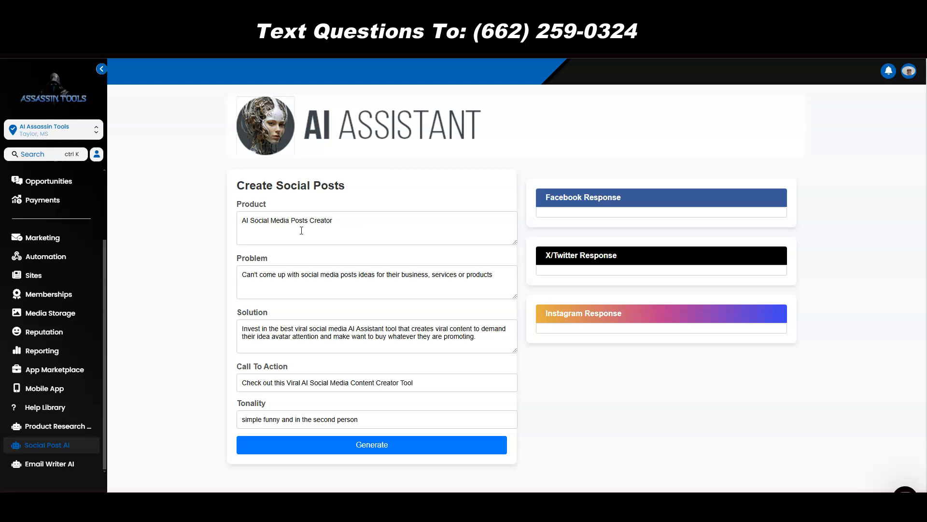
left_click(342, 221)
type("Tool")
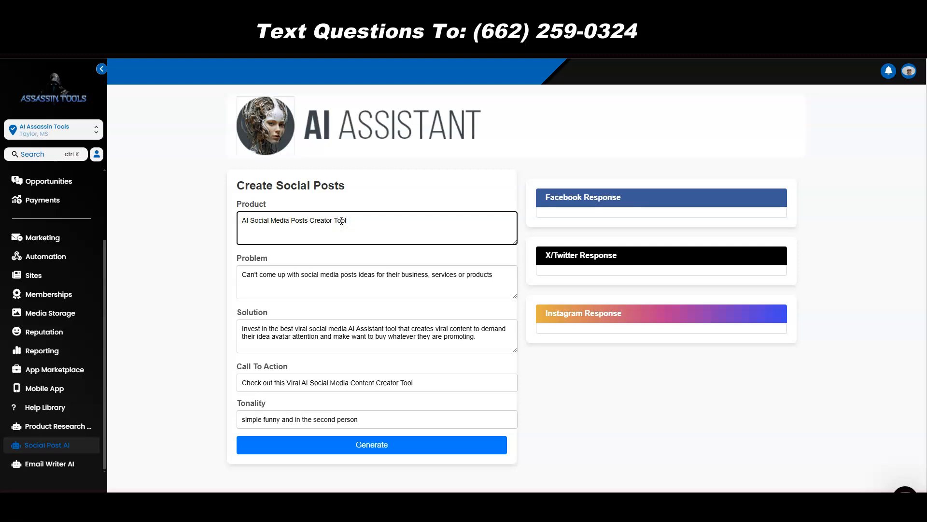
left_click(253, 222)
type("Viral")
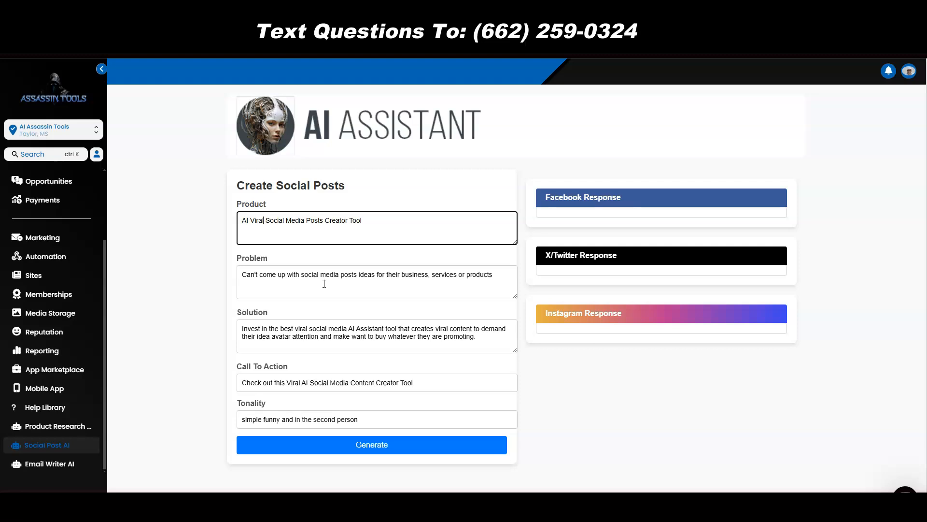
Step: Insert "viral" before "social media posts ideas" in the problem text and "them" after "make" in the solution text
left_click(299, 275)
type("viral")
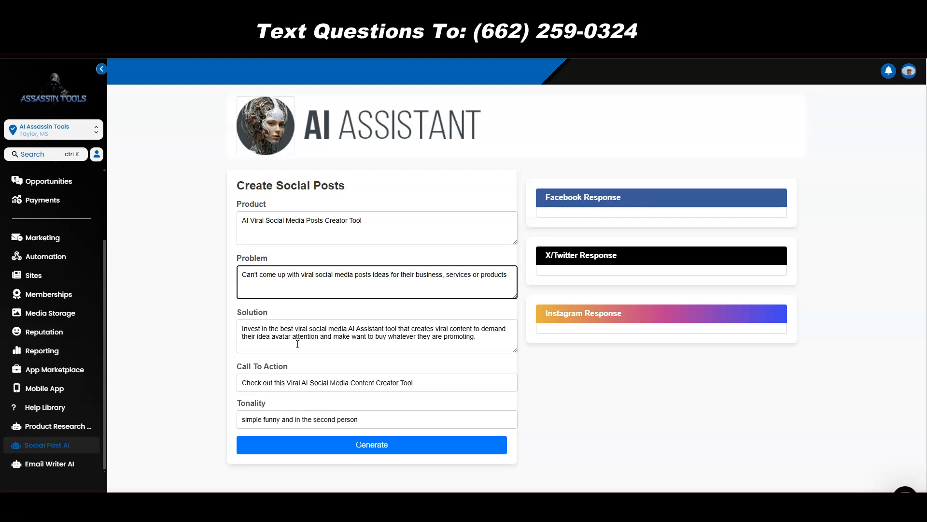
left_click(352, 338)
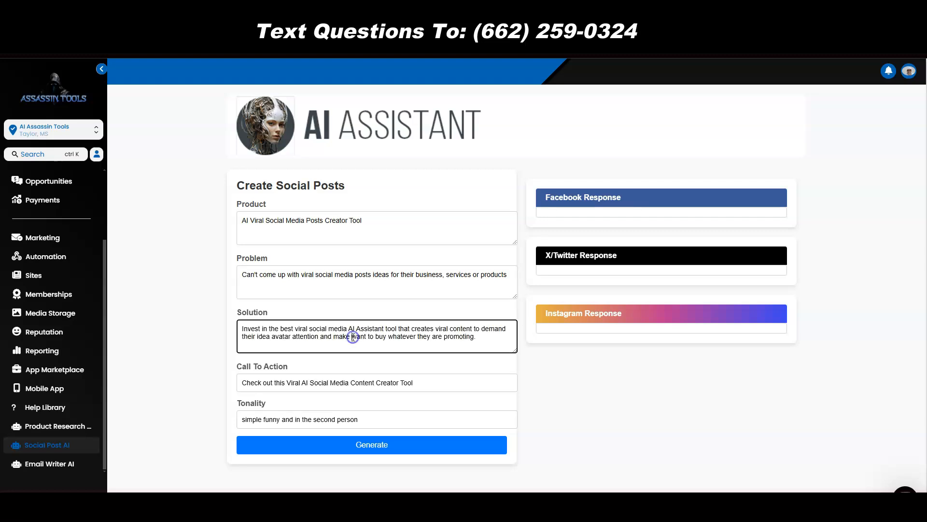
type("them")
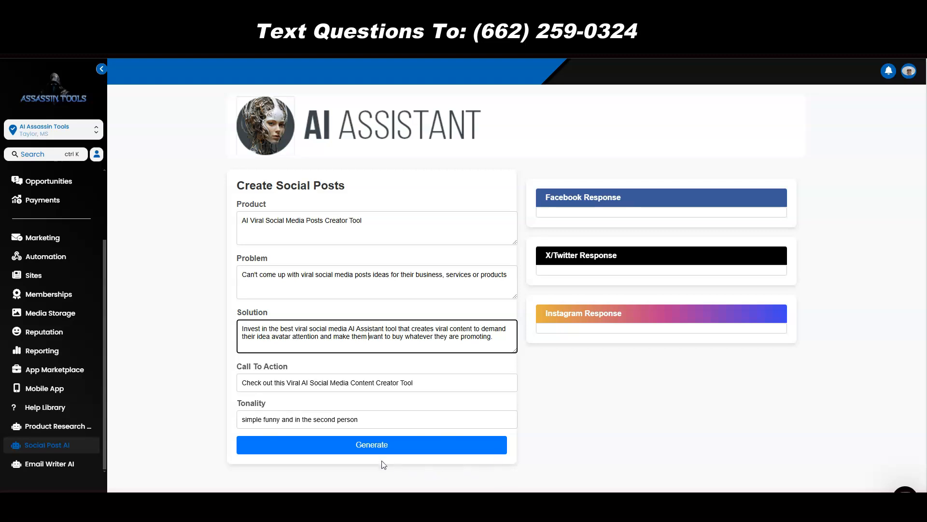
Step: Generate the social posts and review the Facebook, X/Twitter and Instagram responses
left_click(373, 449)
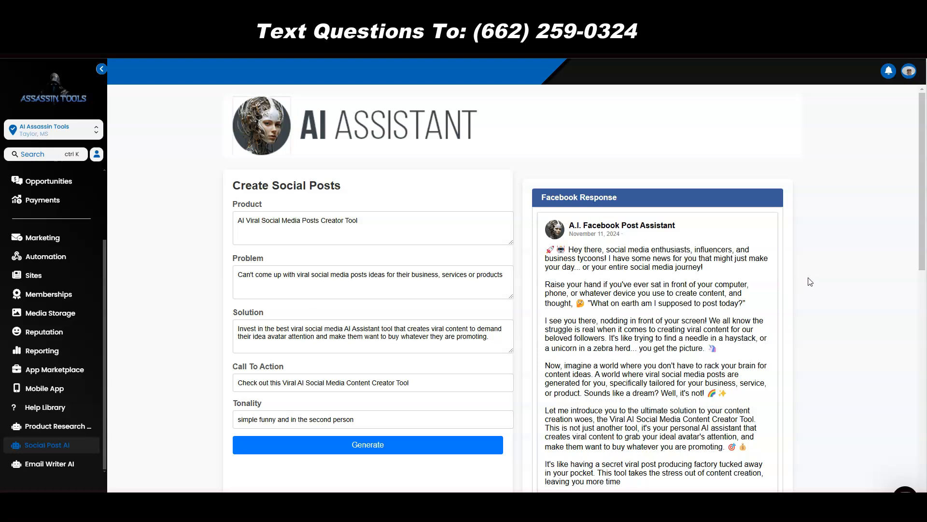
scroll(814, 281, "down", 1)
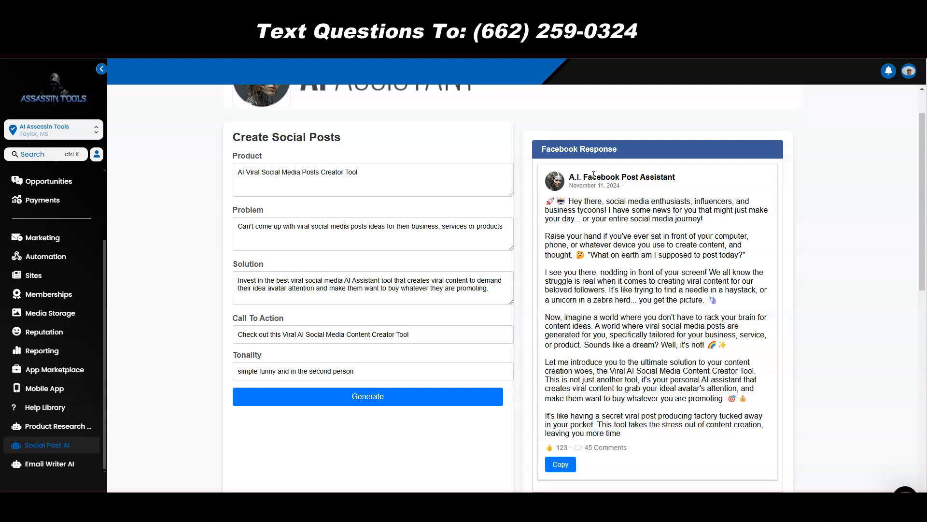
scroll(635, 303, "down", 1)
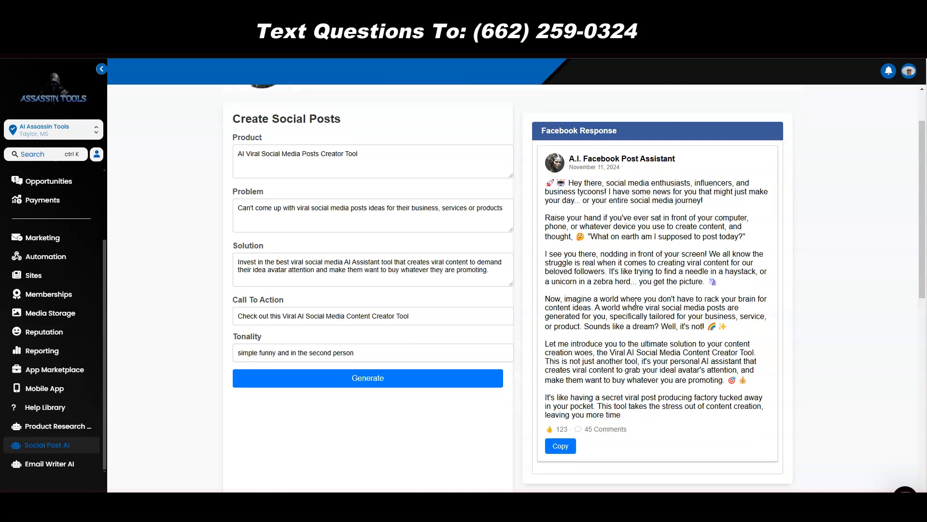
scroll(636, 304, "down", 6)
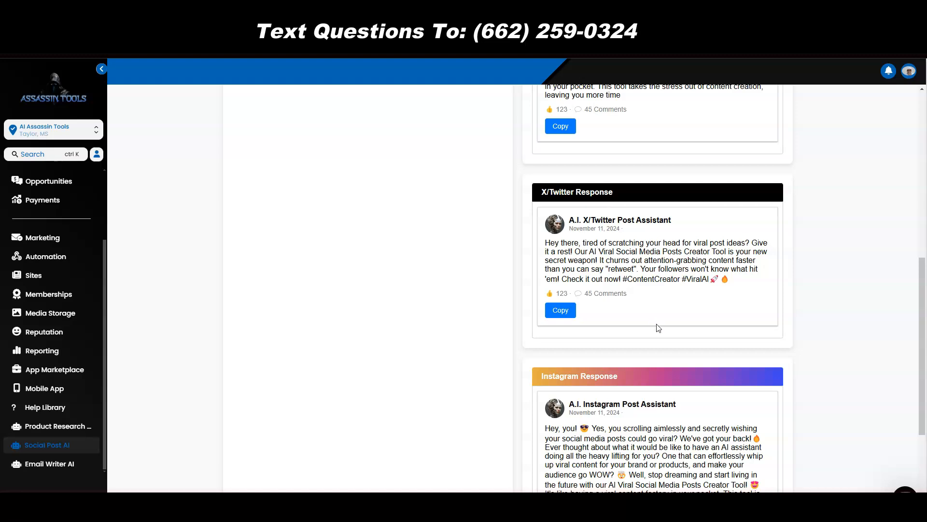
scroll(658, 324, "down", 3)
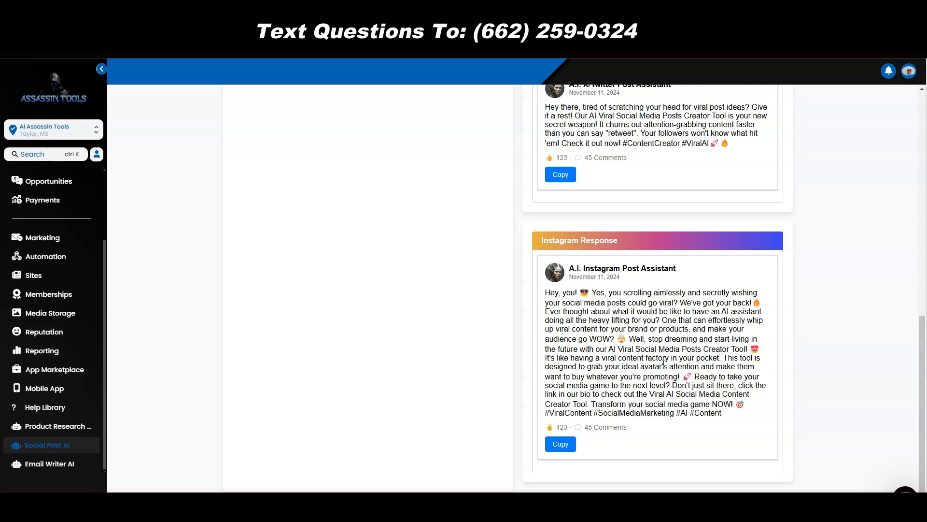
scroll(822, 334, "up", 10)
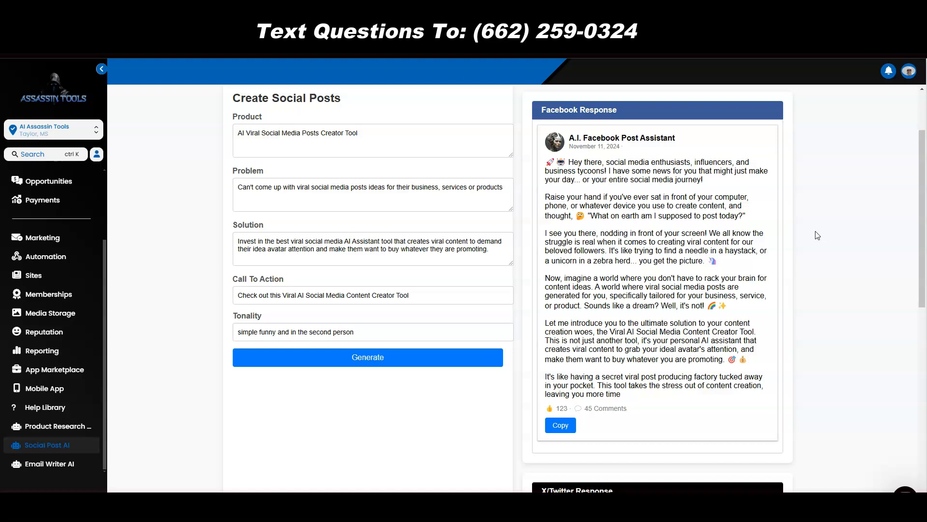
scroll(821, 261, "down", 6)
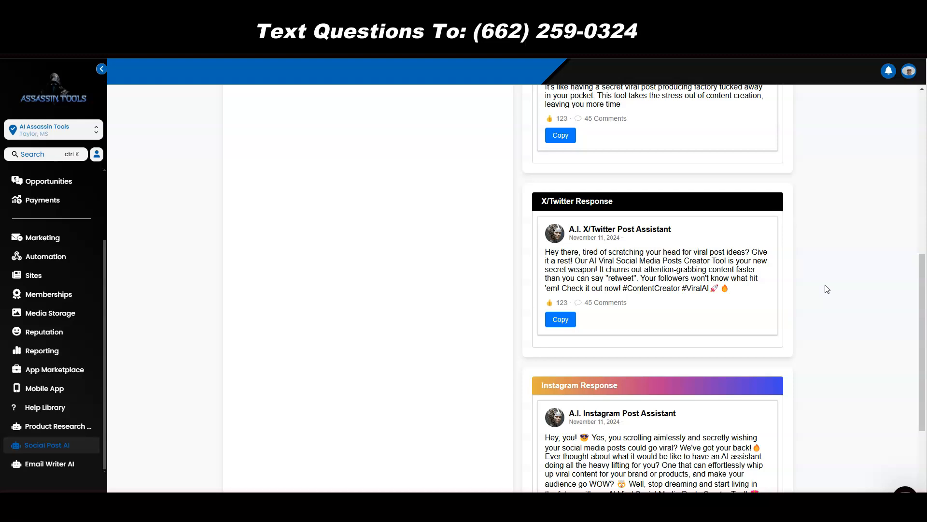
scroll(824, 290, "down", 2)
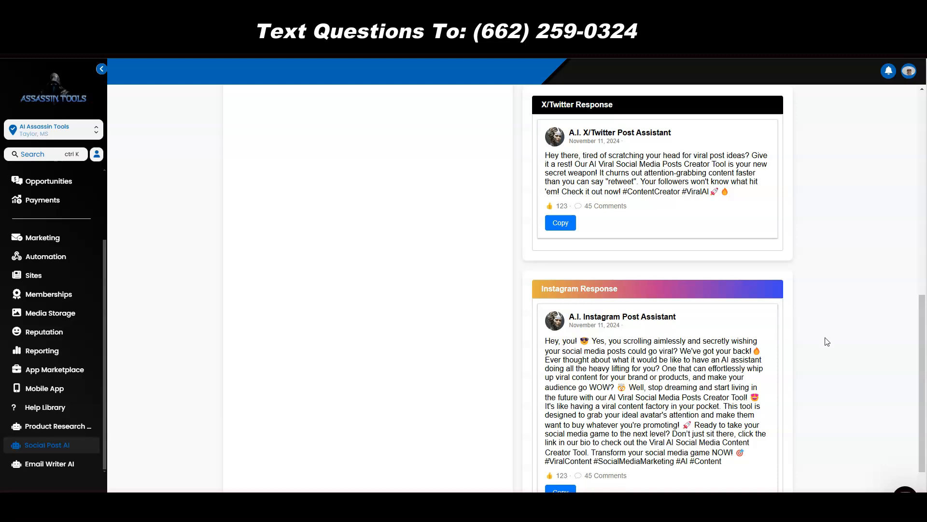
scroll(826, 341, "down", 1)
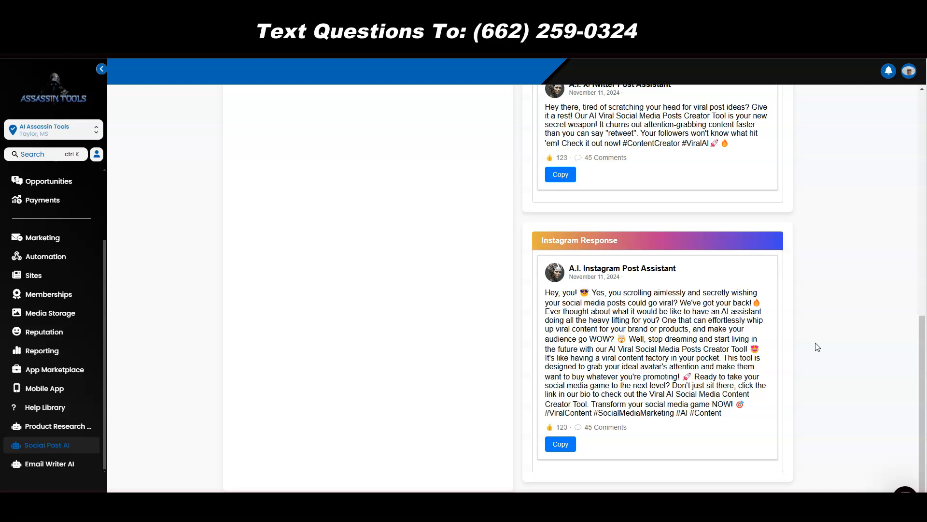
scroll(817, 347, "up", 10)
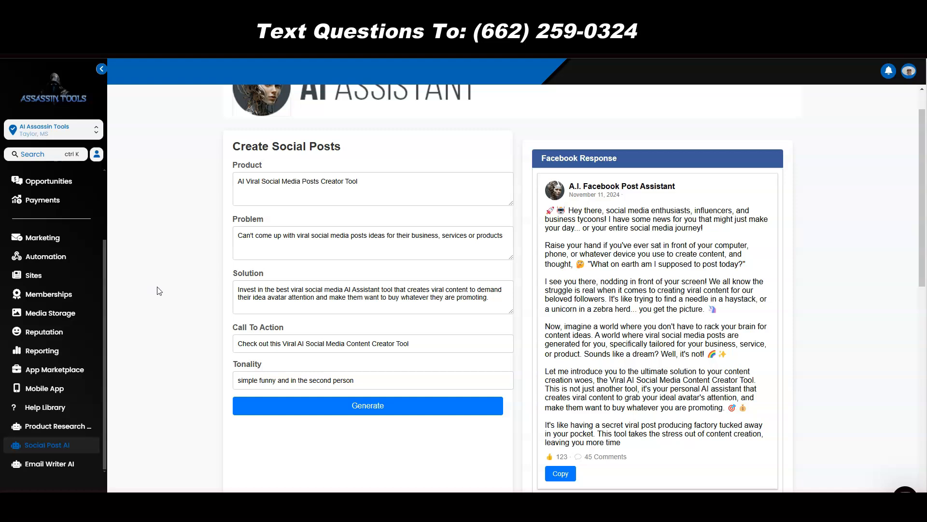
Step: Copy the generated Facebook post and check the connected social accounts in the Social Planner settings
left_click(563, 474)
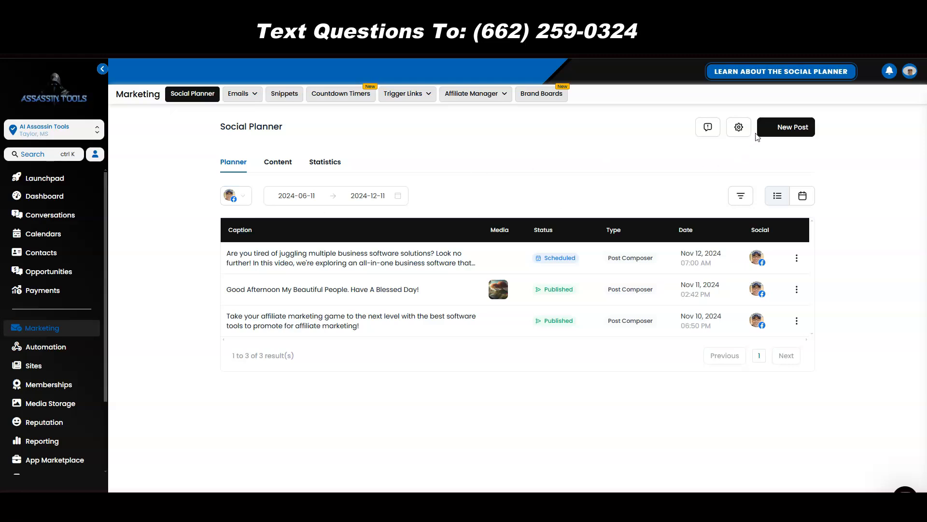
left_click(739, 127)
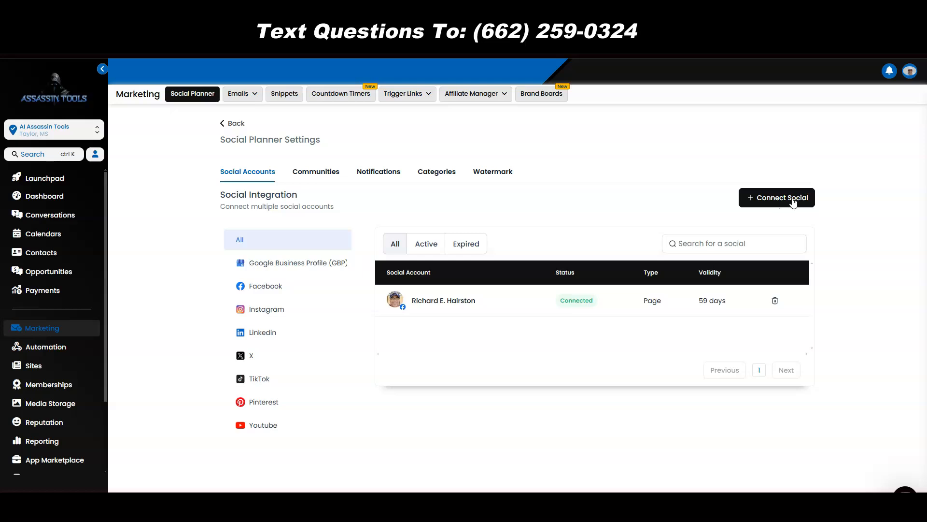
left_click(235, 124)
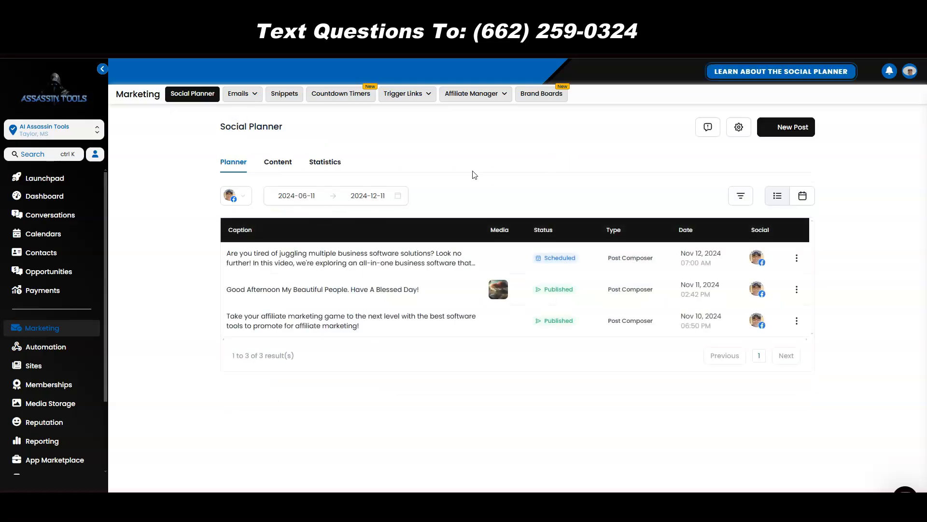
Step: Create a new post in the Social Planner and select the connected Facebook account as its destination
left_click(795, 128)
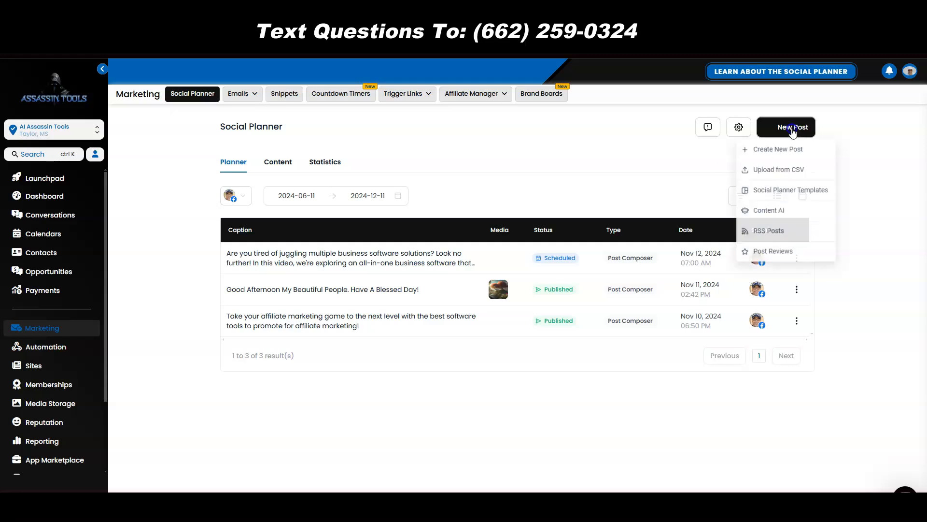
left_click(776, 154)
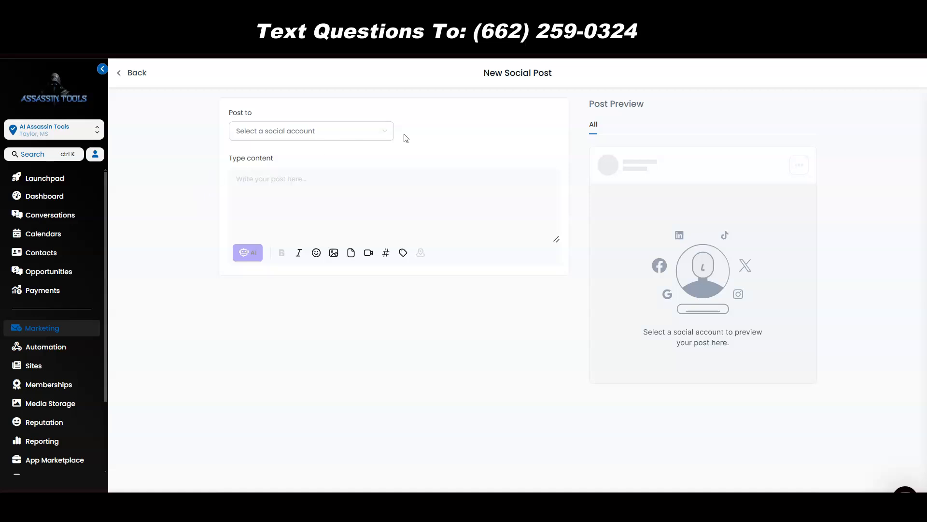
left_click(384, 134)
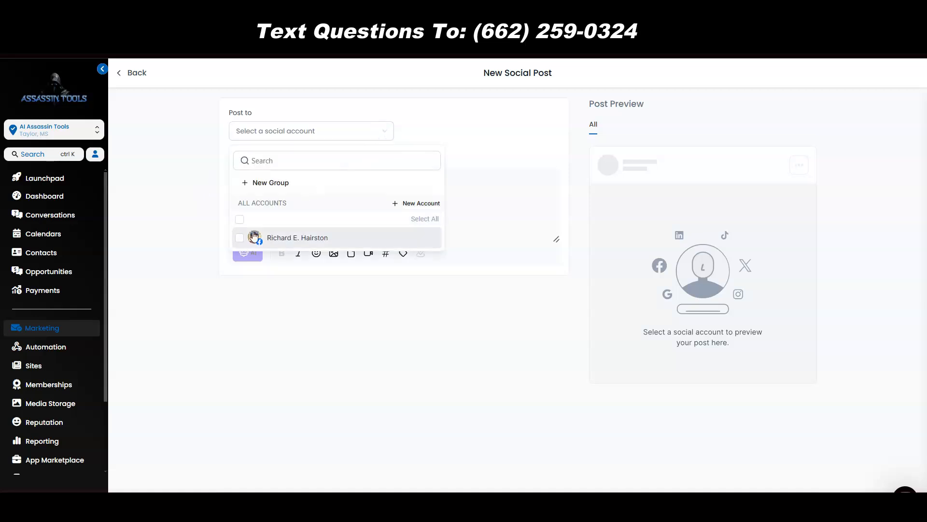
left_click(240, 239)
left_click(477, 200)
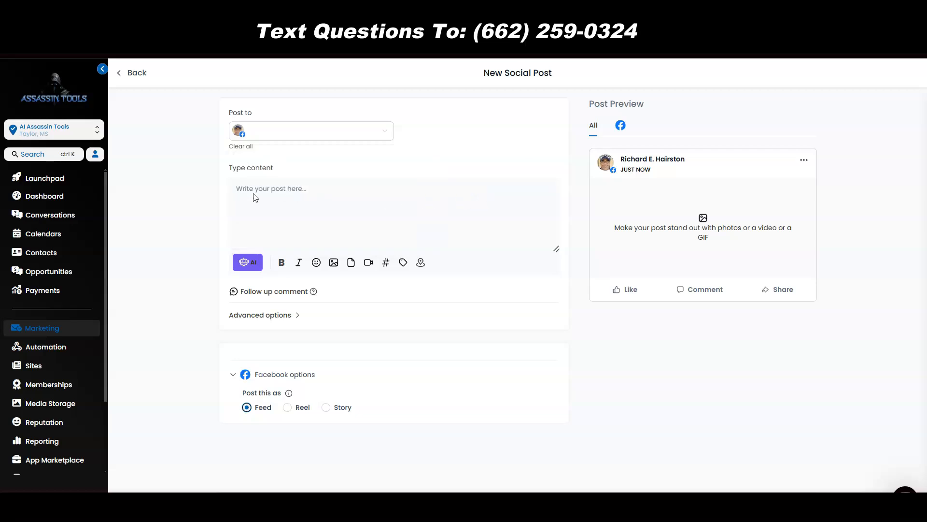
Step: Paste the copied Facebook text into the content of the new social post
right_click(240, 189)
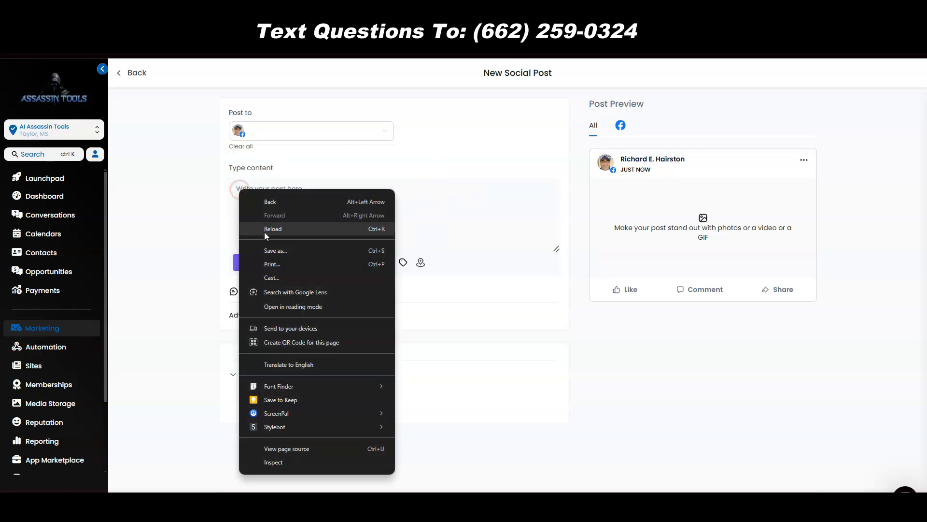
left_click(423, 222)
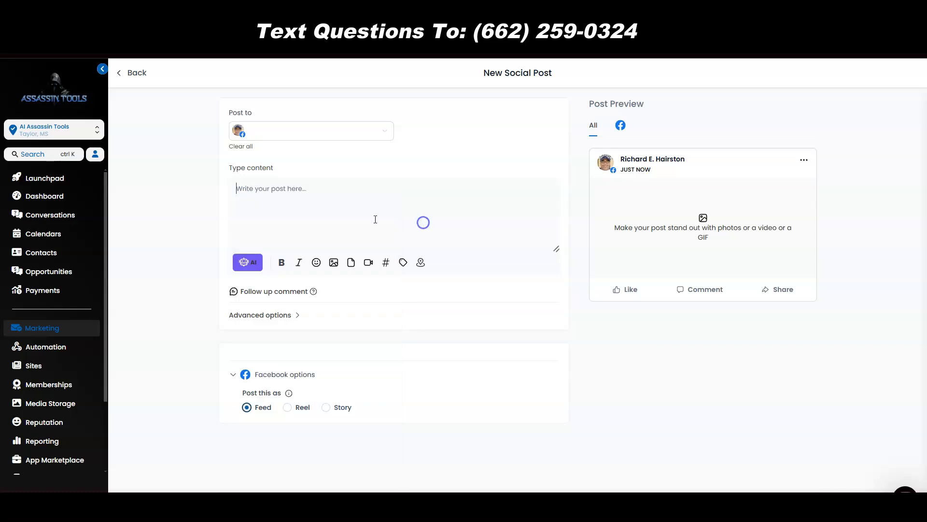
right_click(251, 190)
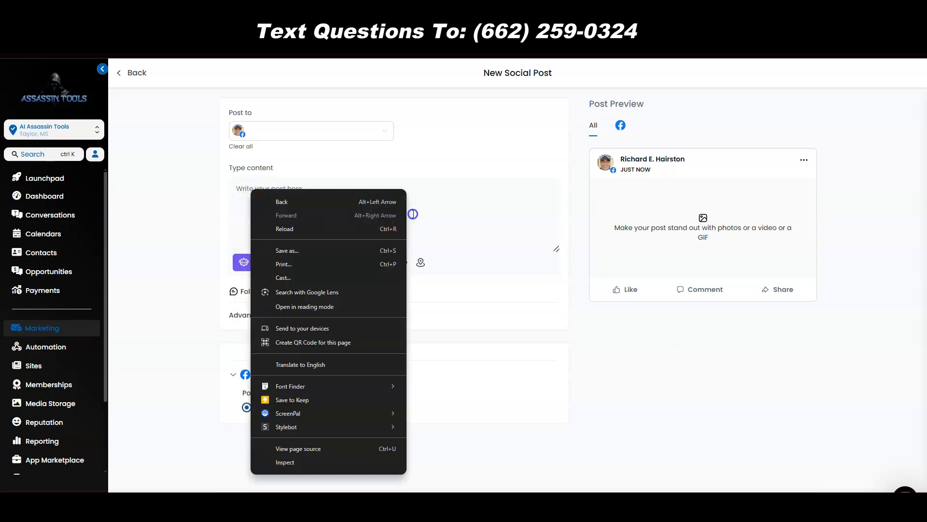
left_click(412, 213)
right_click(264, 199)
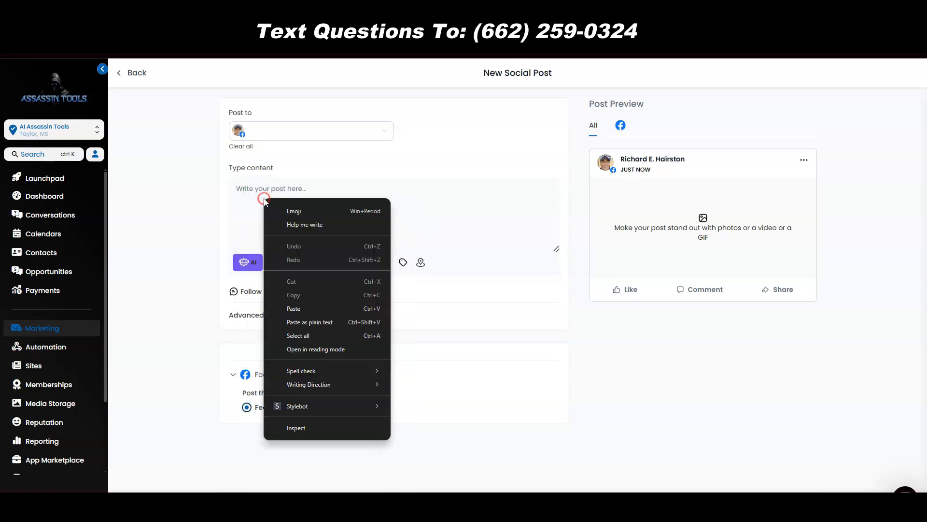
left_click(295, 308)
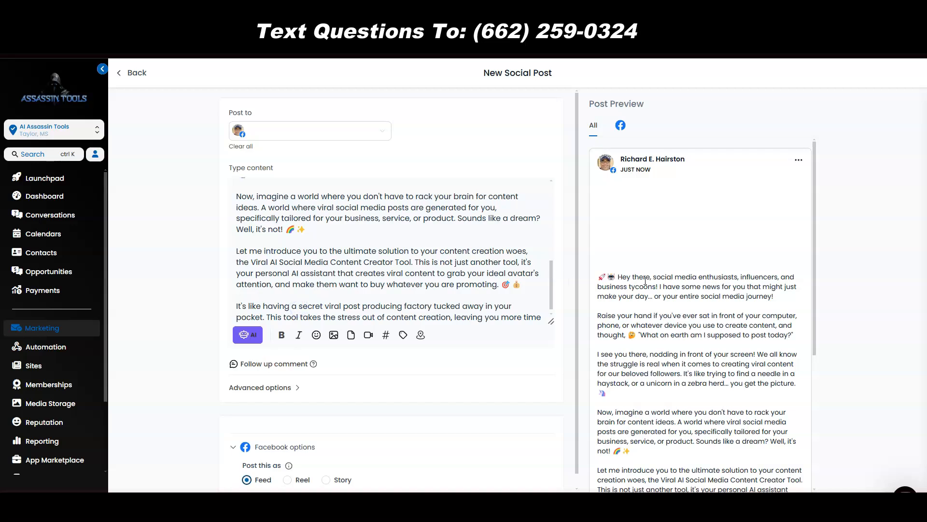
Step: Delete the blank lines above the first paragraph of the post content
scroll(439, 250, "up", 5)
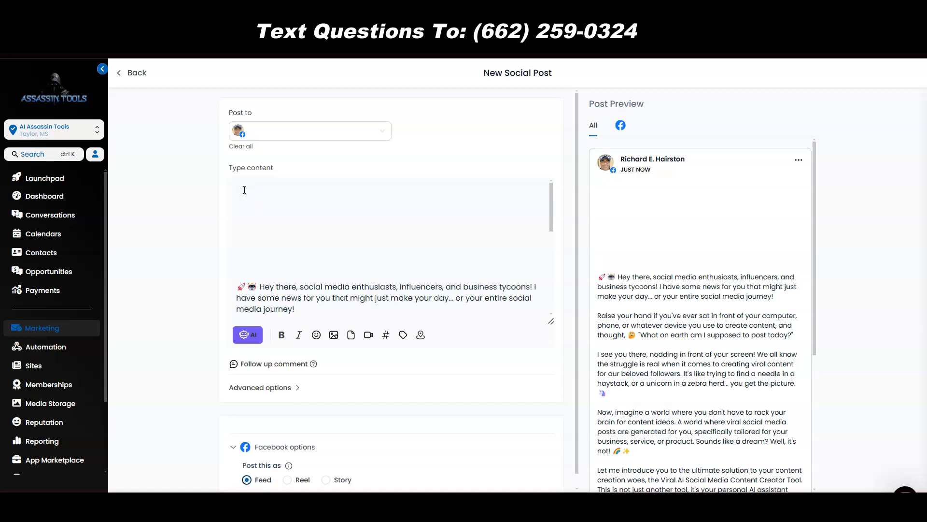
key("Delete")
key("Delete")
key("Delete")
key("Delete")
key("Delete")
key("Delete")
key("Delete")
key("Delete")
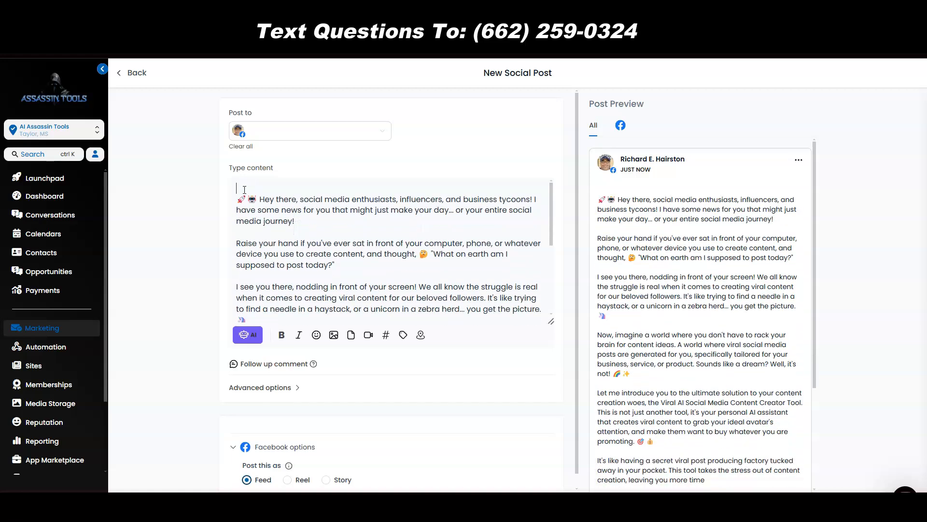
key("Delete")
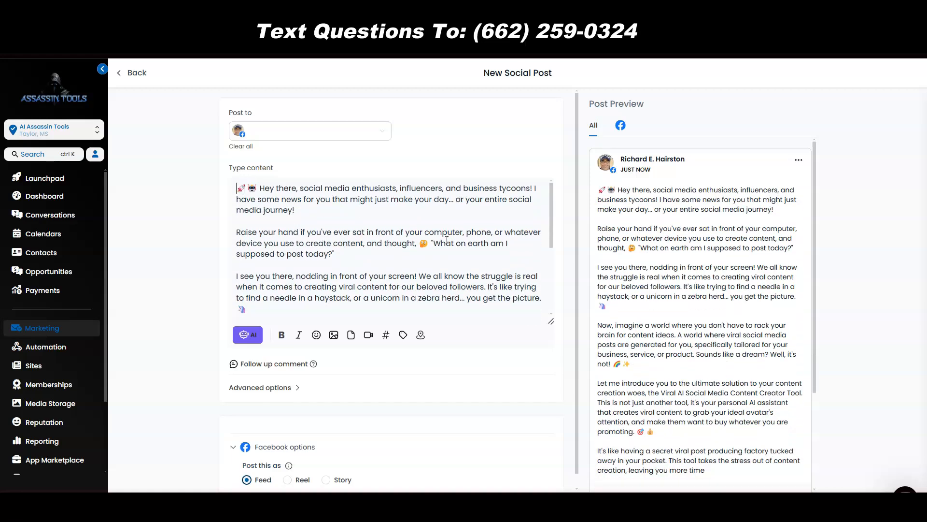
Step: Open AI image creation for the post and highlight the notice about paid usage
scroll(765, 338, "down", 3)
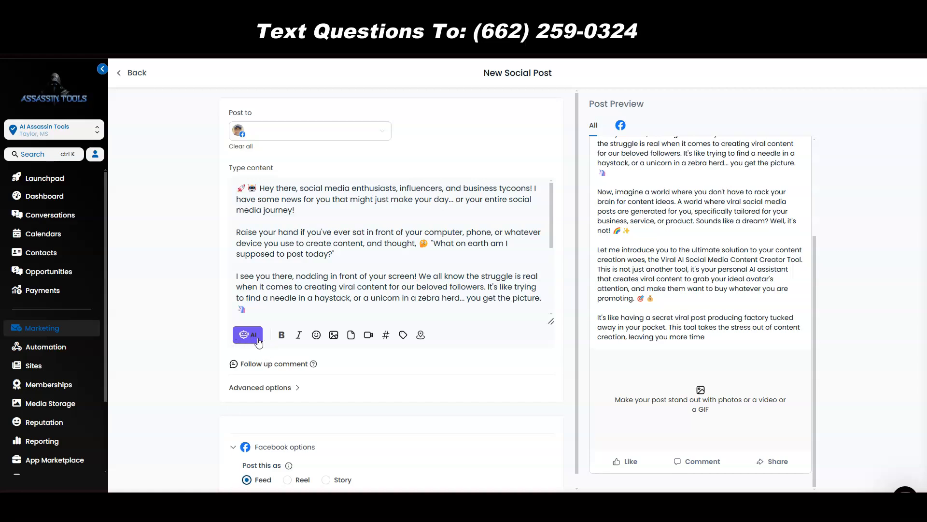
left_click(333, 337)
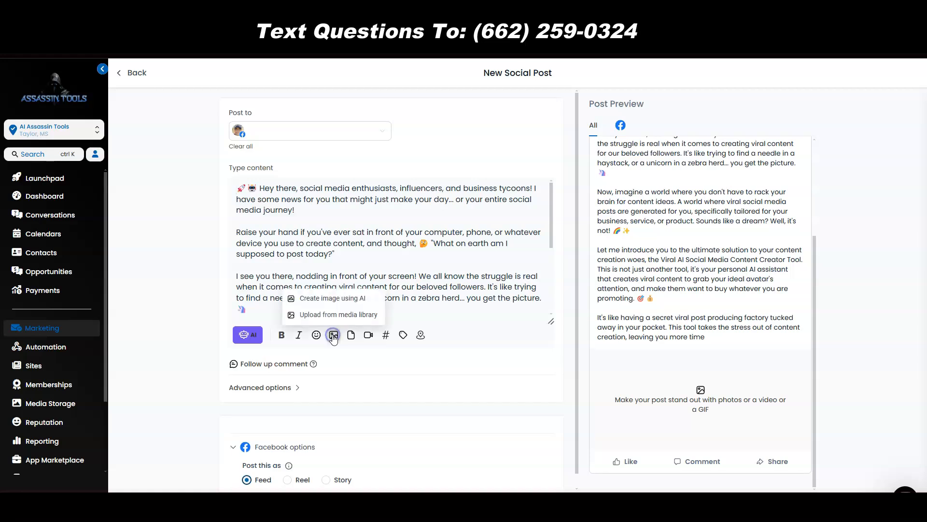
left_click(326, 300)
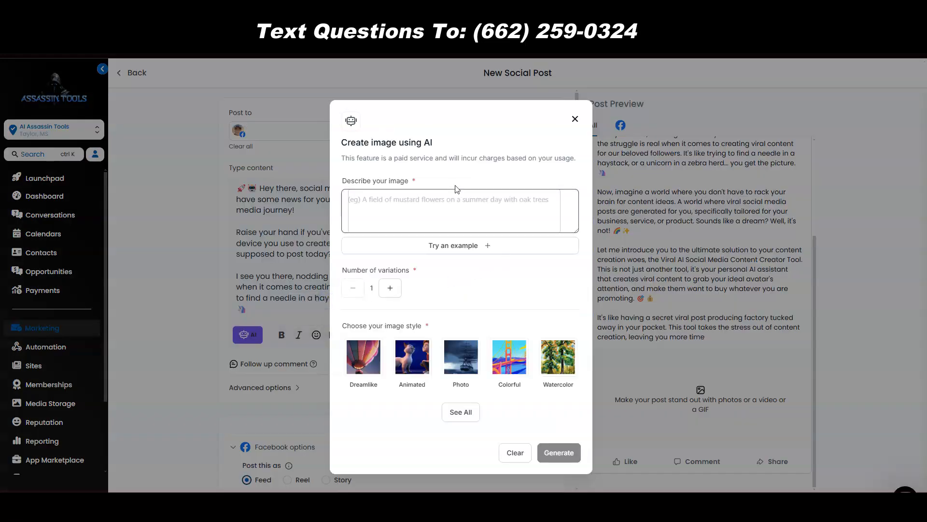
left_click_drag(341, 159, 576, 158)
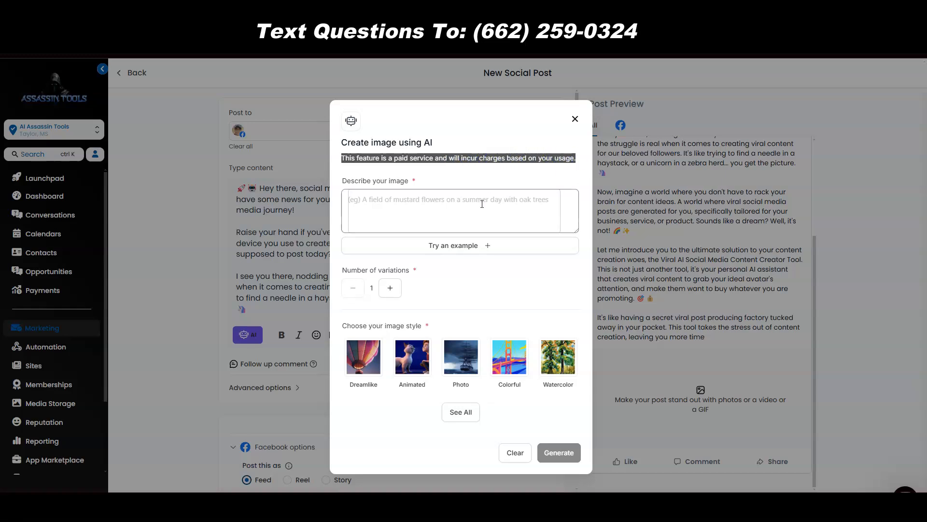
Step: Generate a Colorful-style AI image, replacing the suggested example description with "woman sitting in front of her pc typing"
left_click(383, 200)
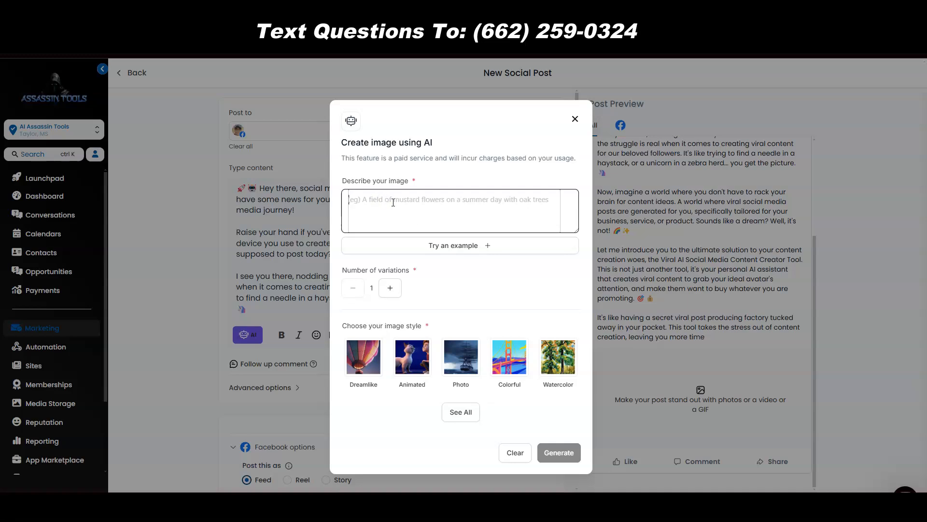
left_click(464, 246)
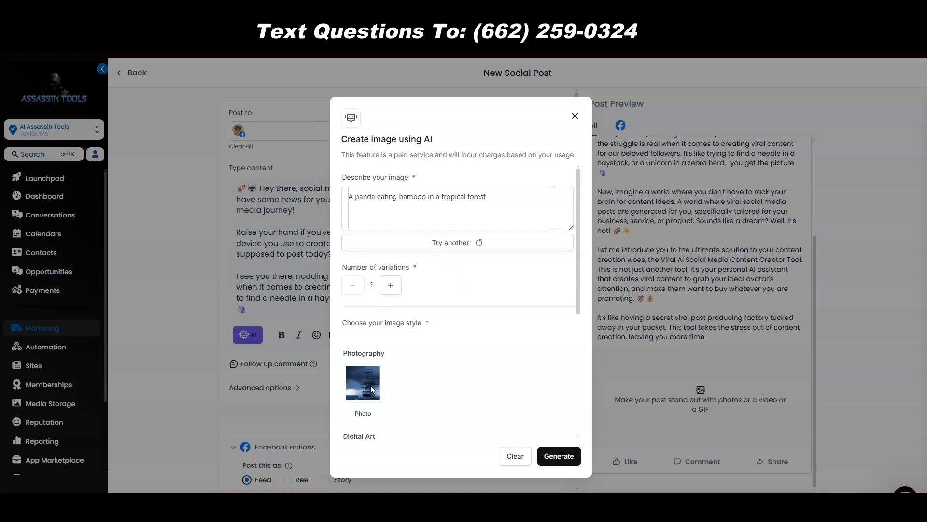
left_click(374, 200)
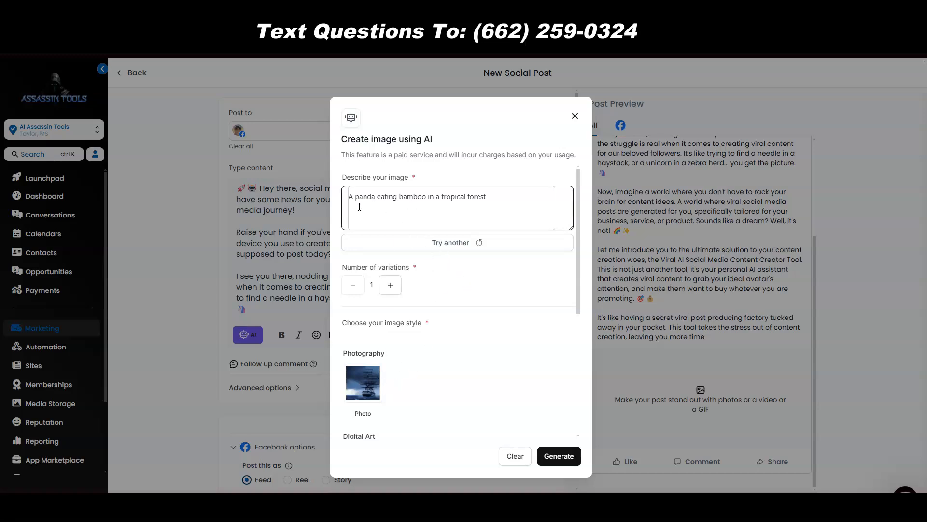
left_click_drag(487, 198, 351, 198)
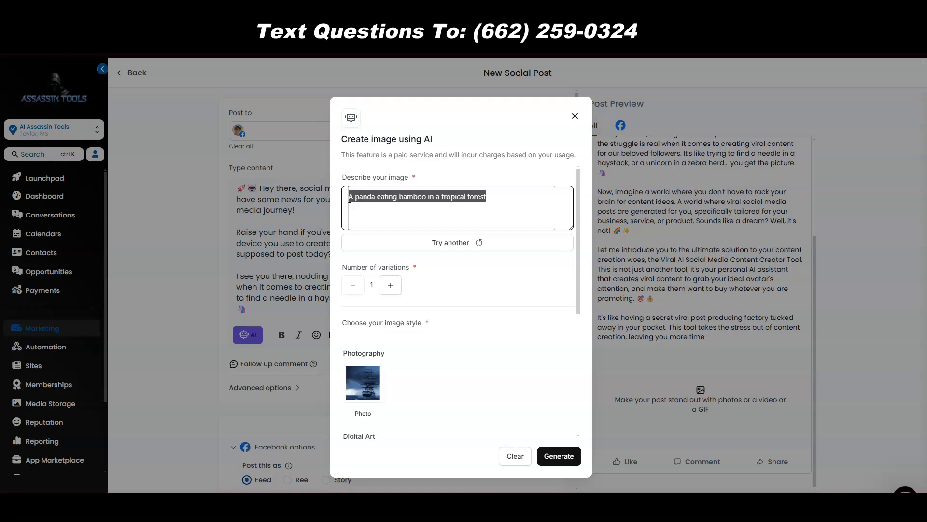
key("BackSpace")
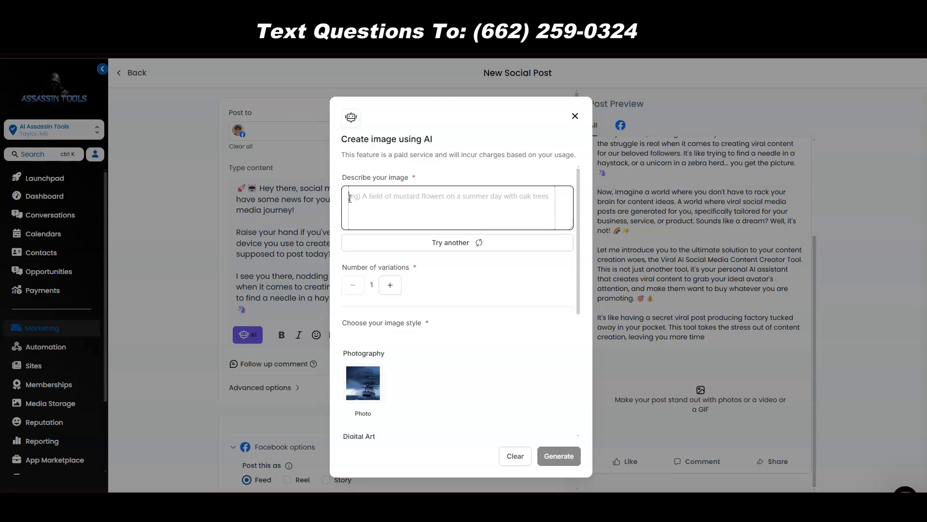
type("woman sitting in front of her pc typing")
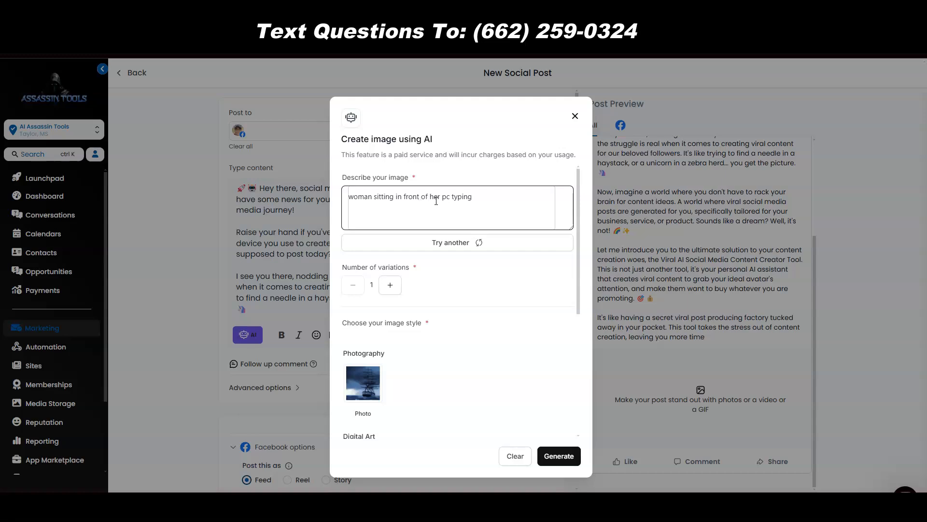
left_click(558, 457)
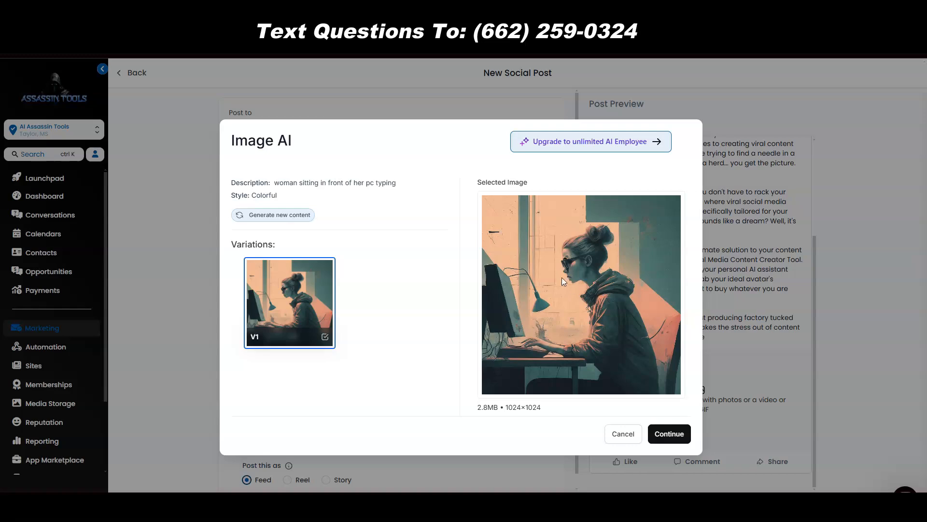
Step: Generate a new version of the image with the description changed to "woman sitting in front of her pc thinking"
left_click(279, 214)
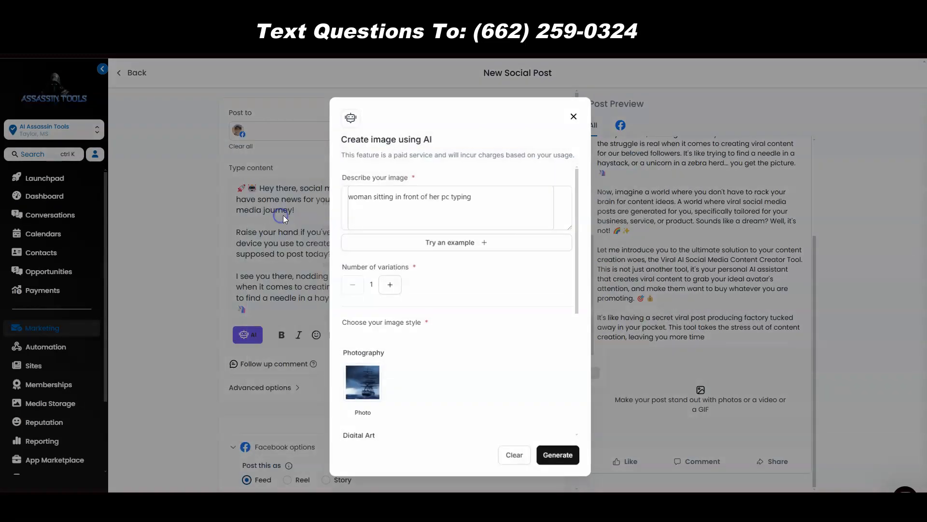
left_click(474, 198)
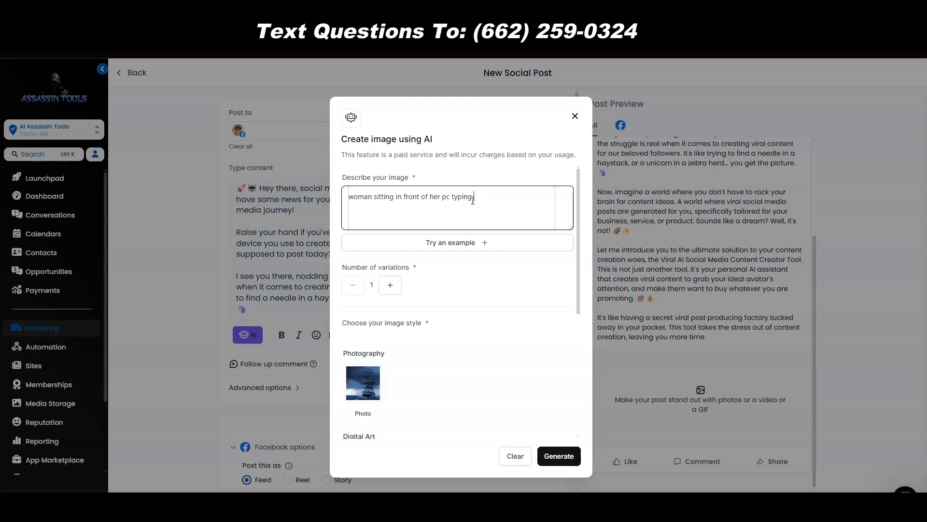
left_click(349, 199)
type("ha")
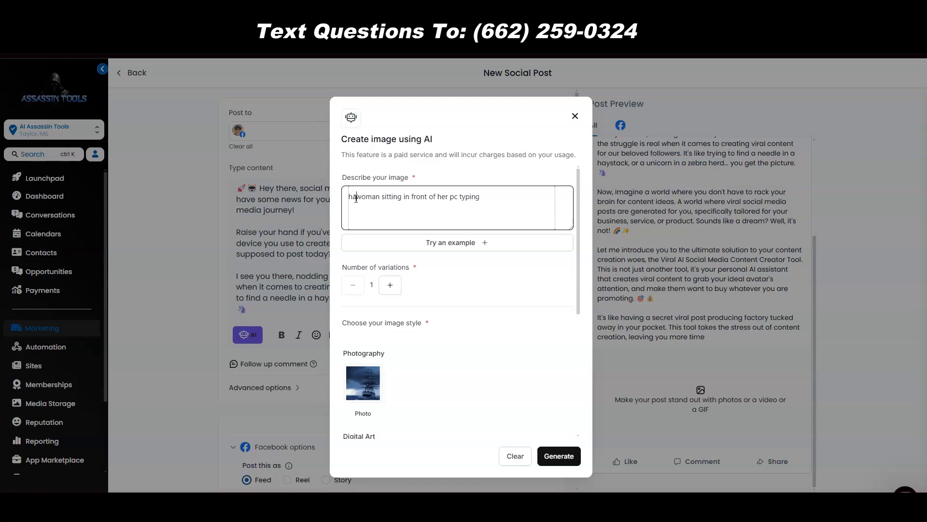
key("BackSpace")
key("BackSpace")
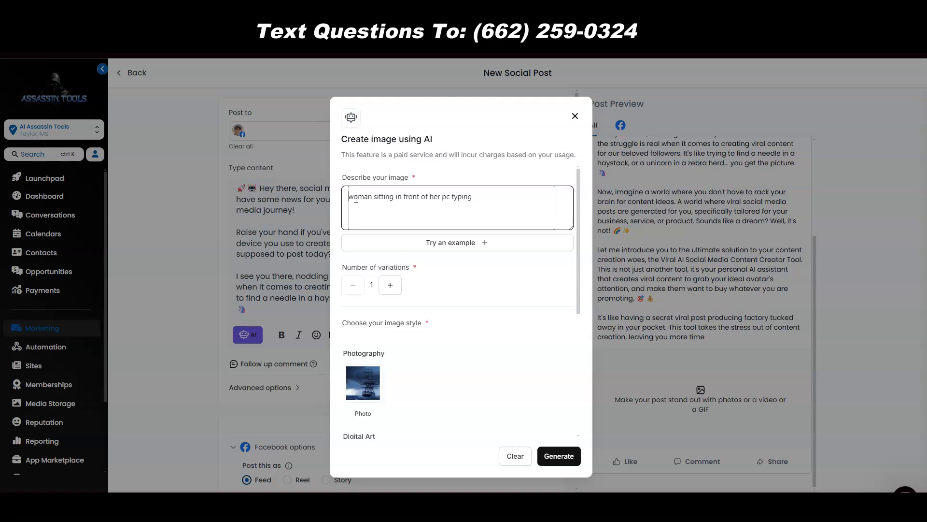
left_click(475, 197)
type("thinking")
left_click(561, 455)
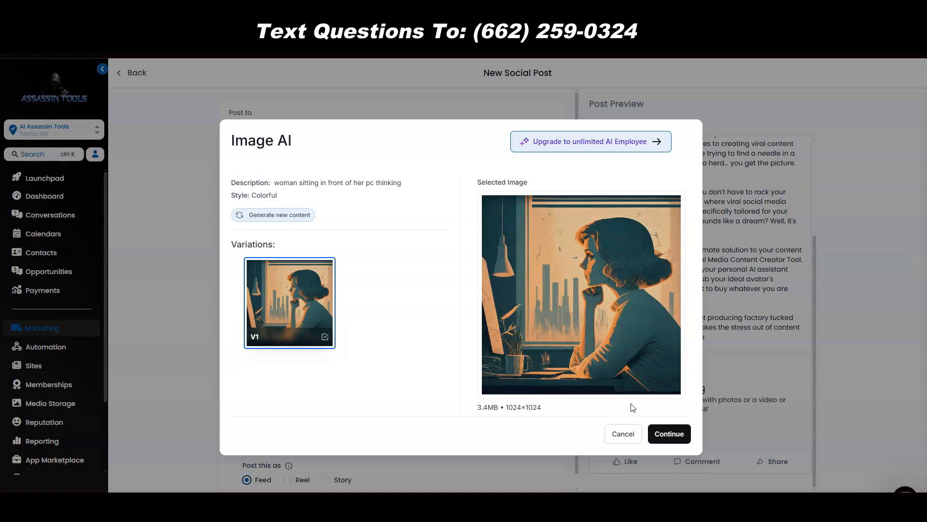
Step: Add the generated image to the social post and review it in the post preview
left_click(666, 435)
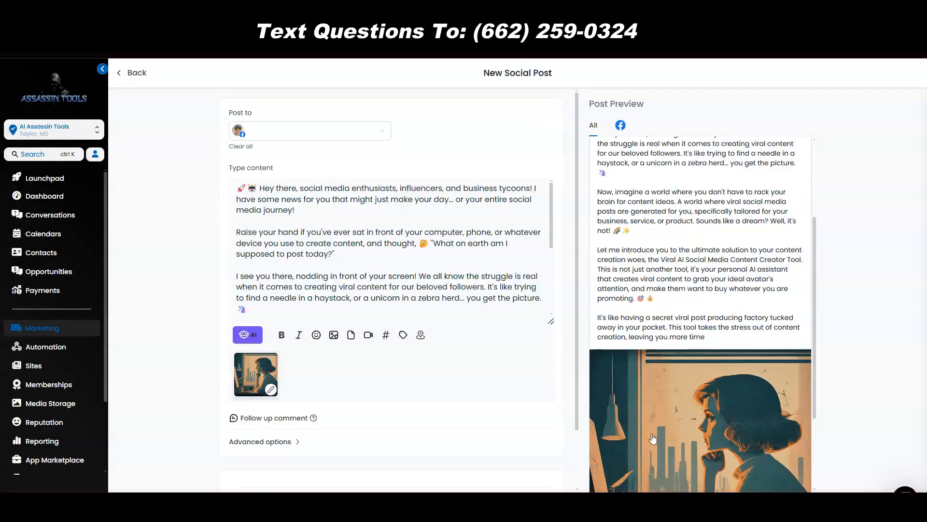
scroll(667, 372, "down", 2)
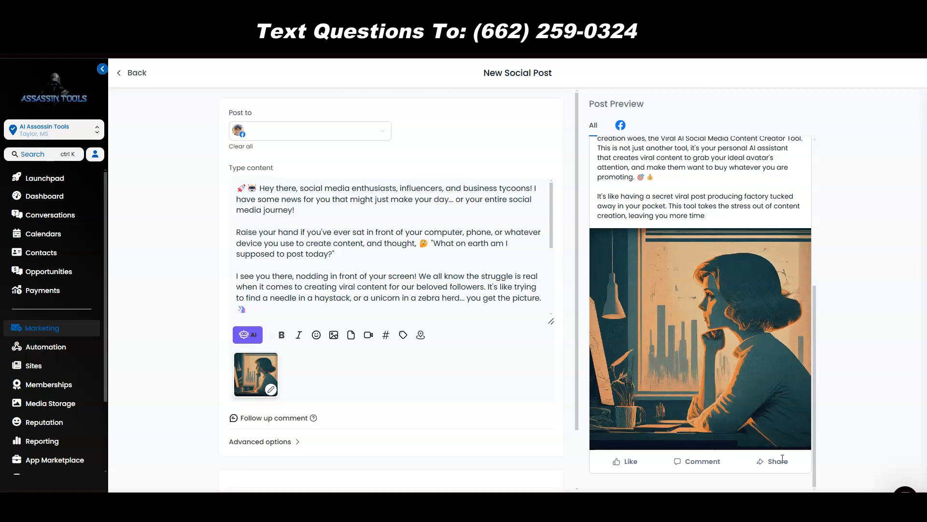
scroll(708, 188, "up", 2)
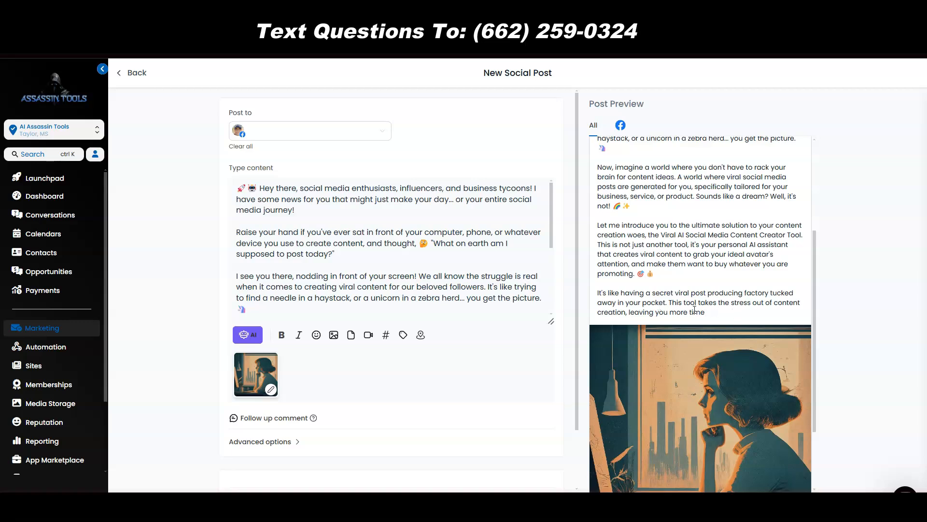
Step: End the post's last sentence with a period and add the closing line "Ask me how!" below a blank line
scroll(516, 270, "down", 5)
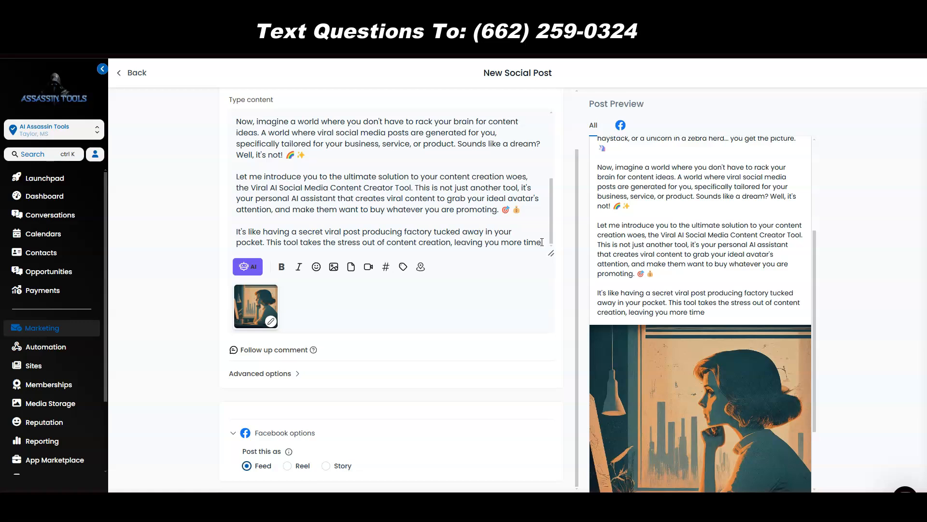
type(".")
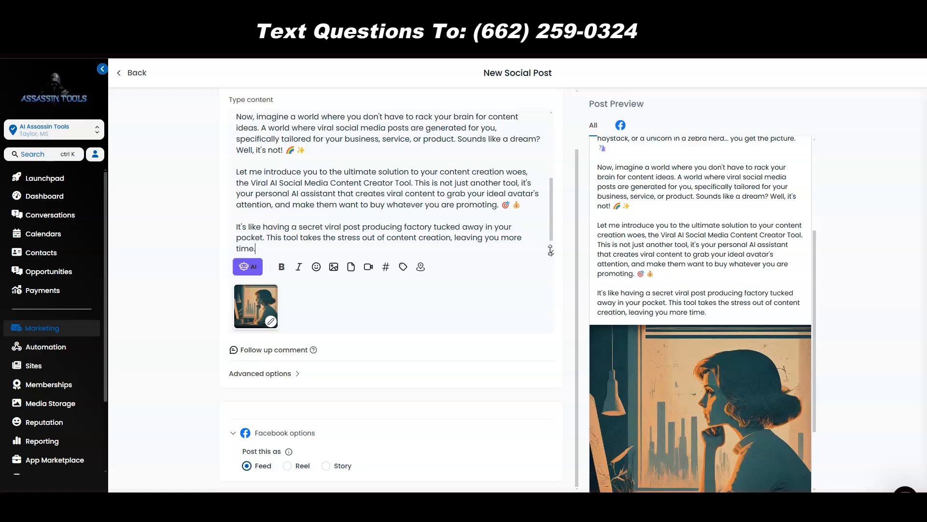
key("Return")
key("Return")
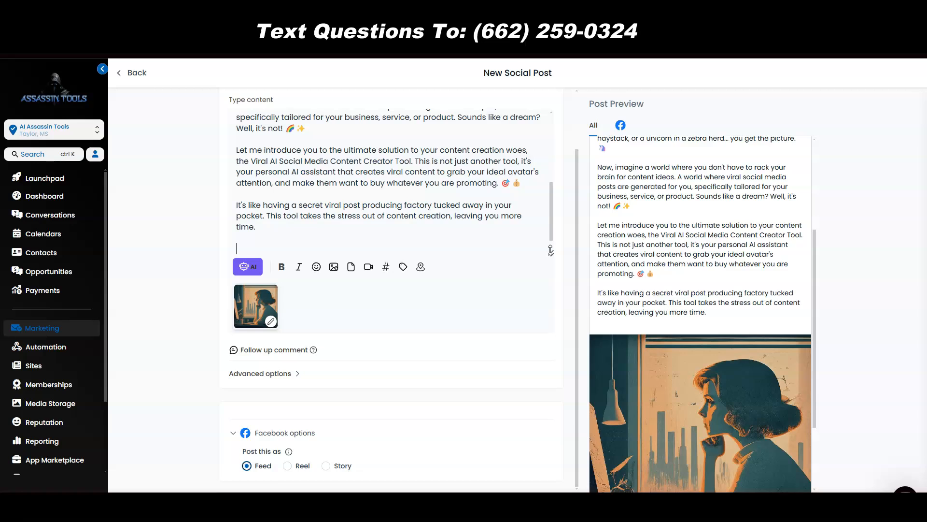
type("Ask me how!")
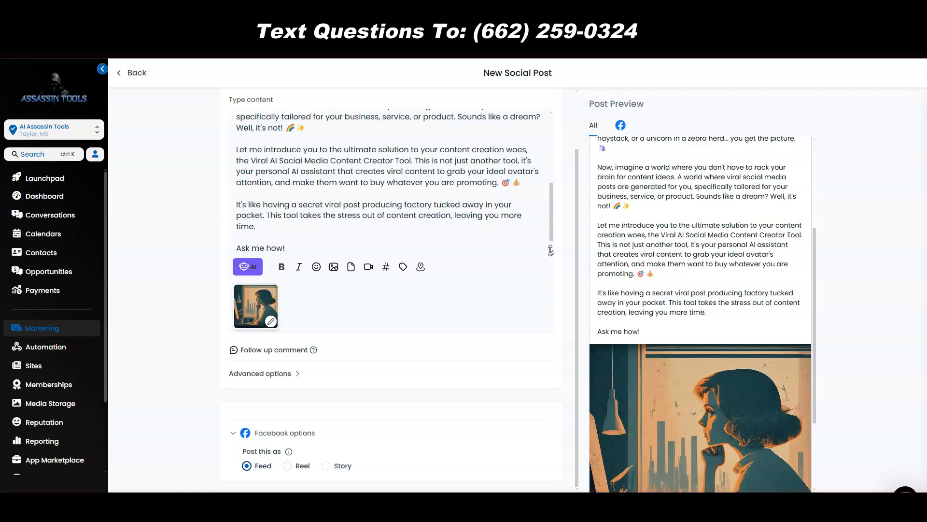
Step: Insert the Grinning Face emoji after "Ask me how!" in the post content
left_click(317, 267)
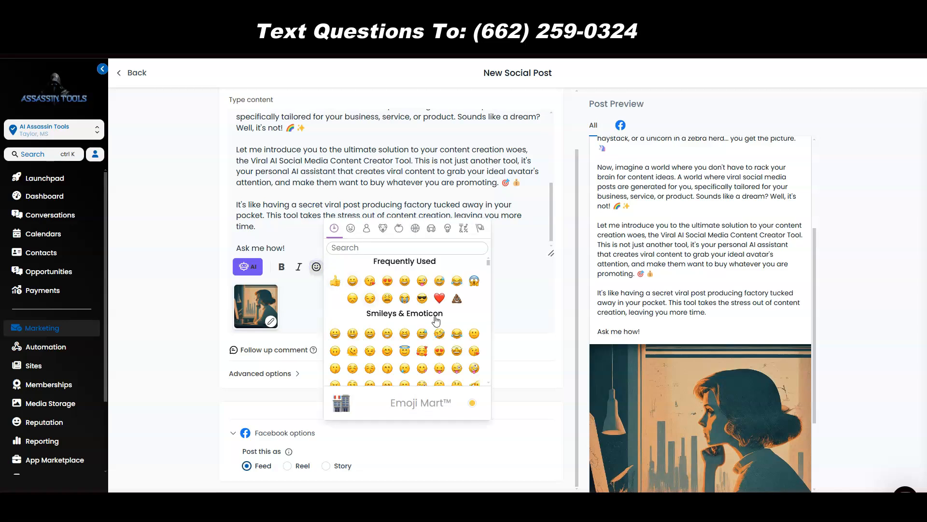
scroll(437, 321, "down", 2)
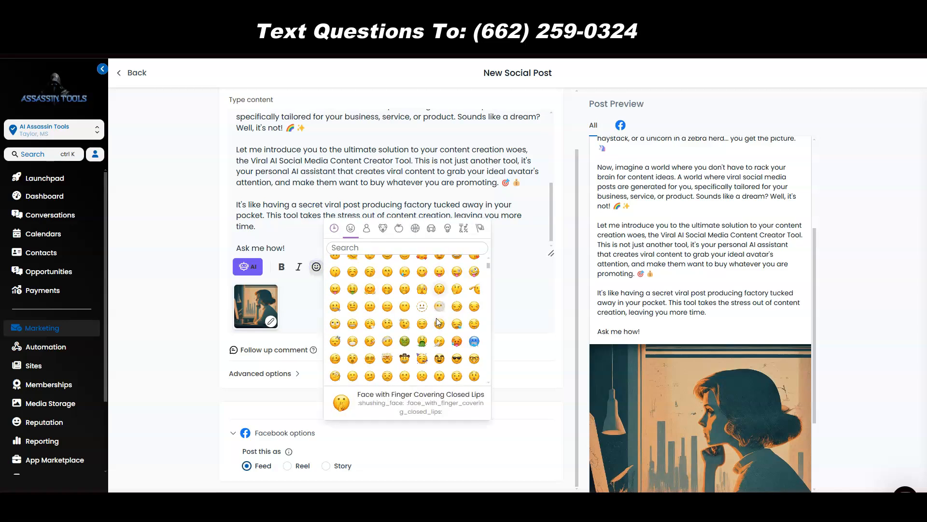
scroll(370, 290, "up", 1)
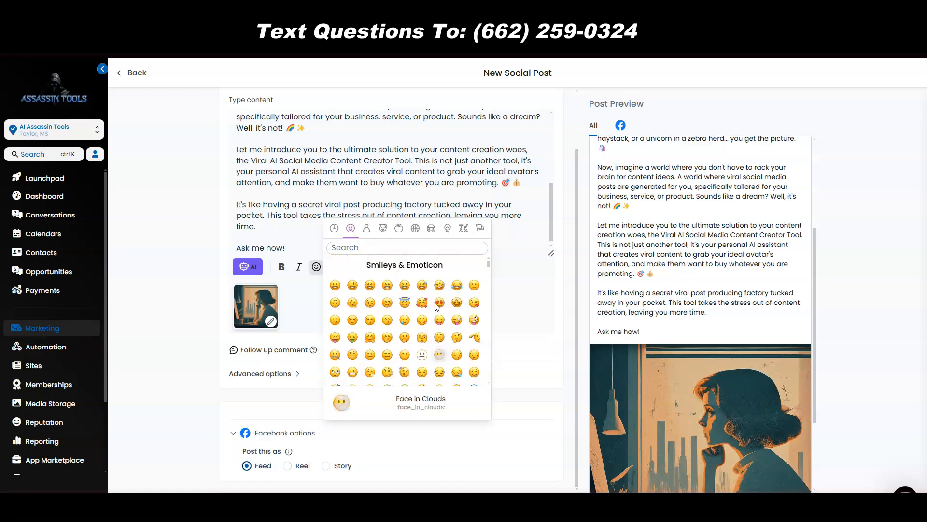
left_click(337, 285)
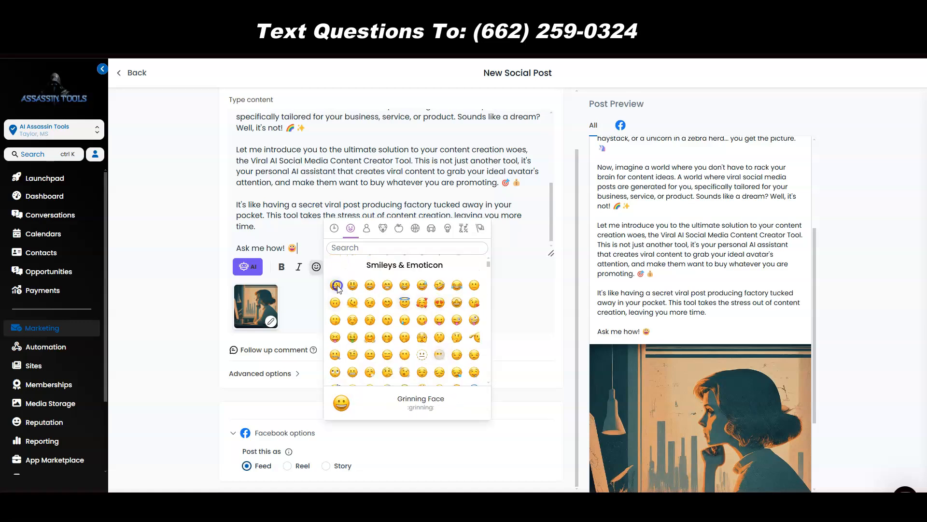
left_click(510, 240)
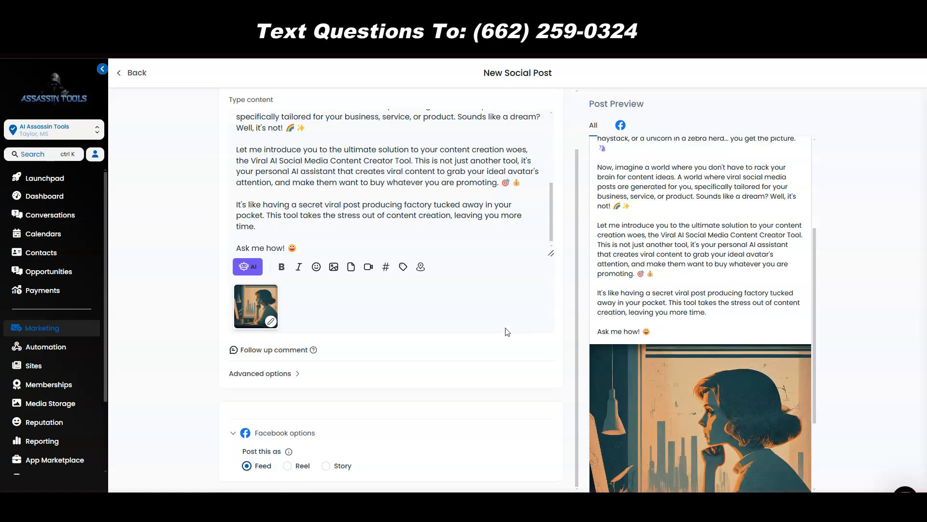
Step: Schedule the post for November 13, 2024 at 07:00 AM
left_click(796, 511)
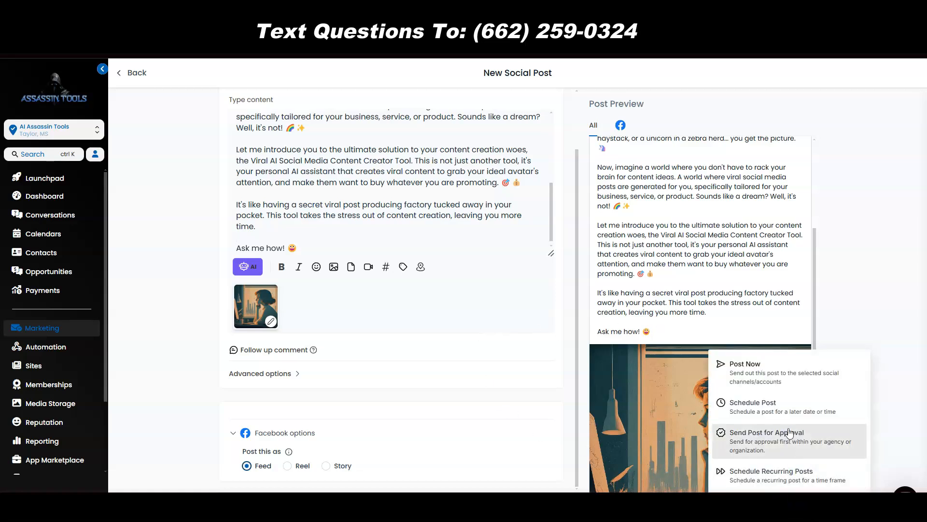
left_click(763, 409)
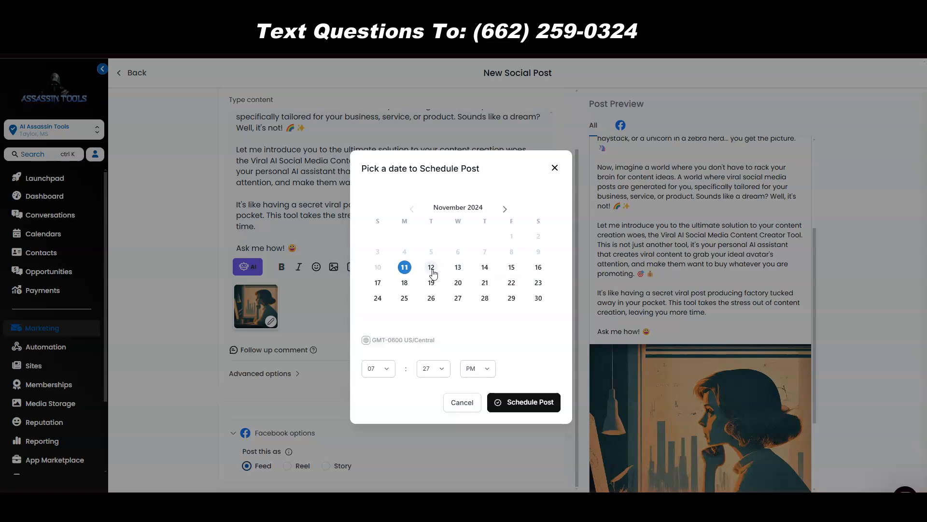
left_click(458, 269)
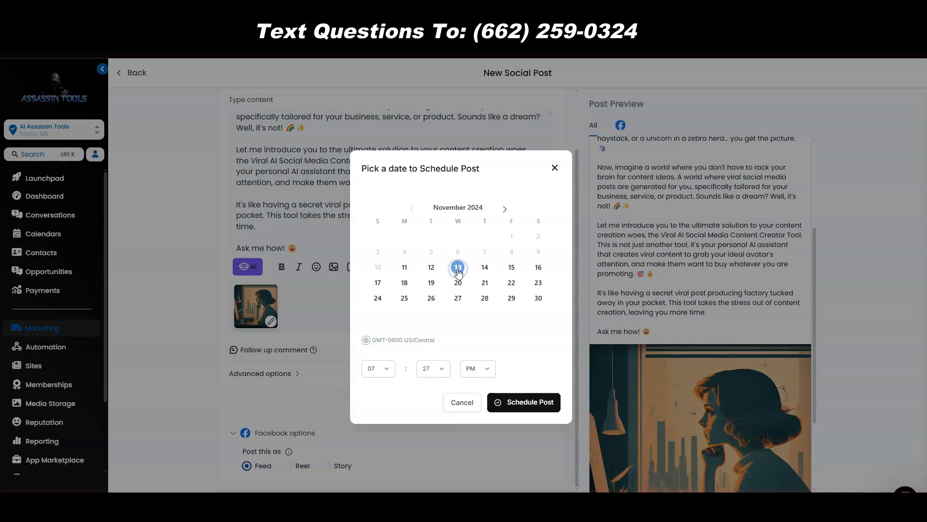
left_click(388, 373)
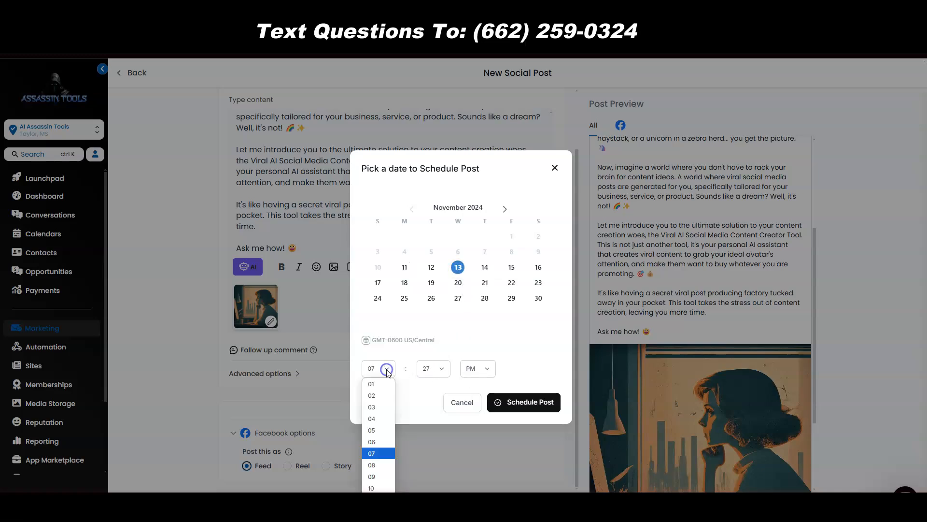
left_click(381, 454)
left_click(441, 369)
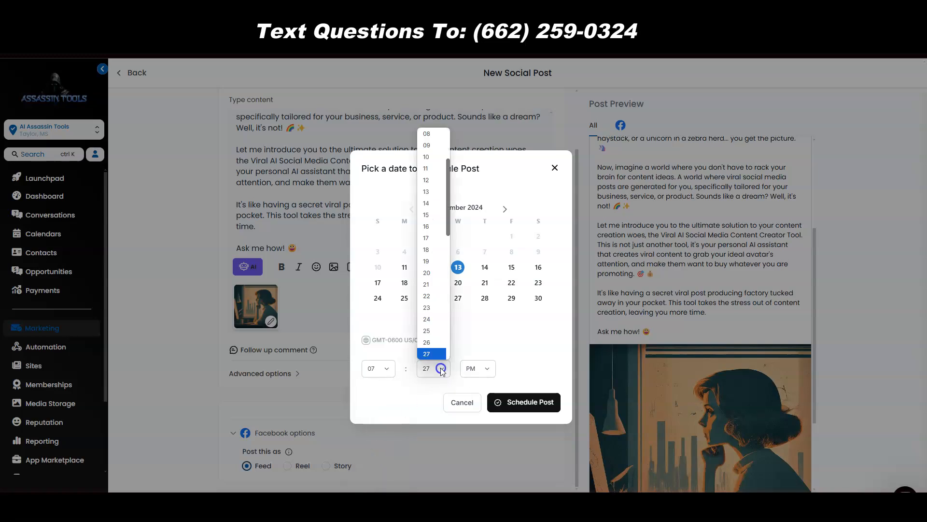
scroll(441, 177, "up", 2)
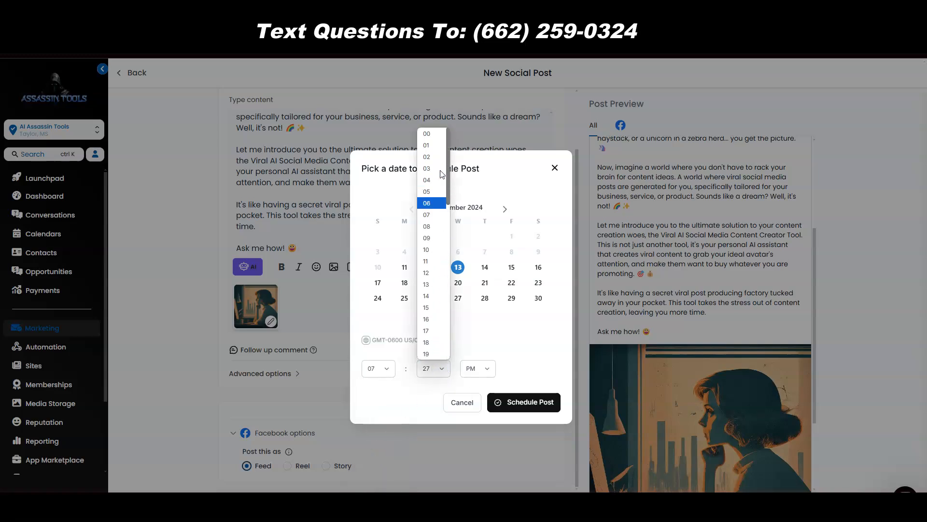
left_click(427, 134)
left_click(487, 369)
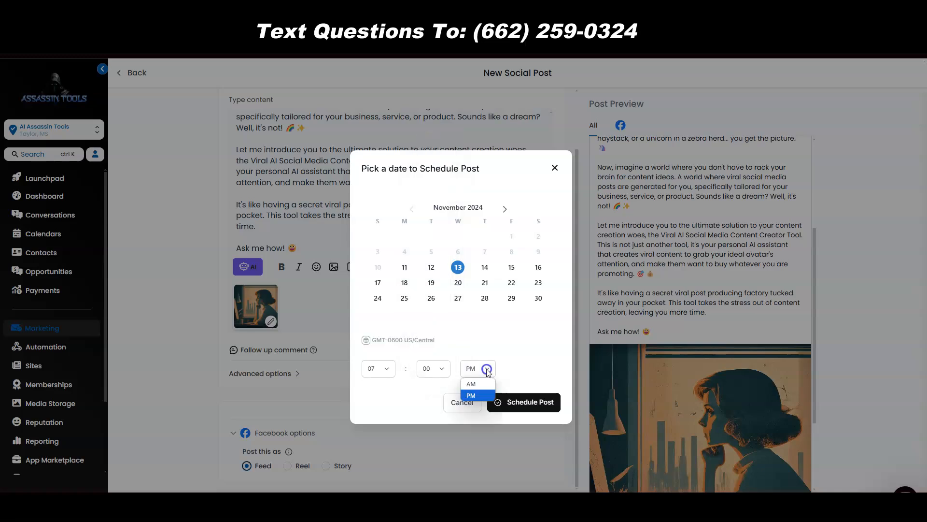
left_click(472, 384)
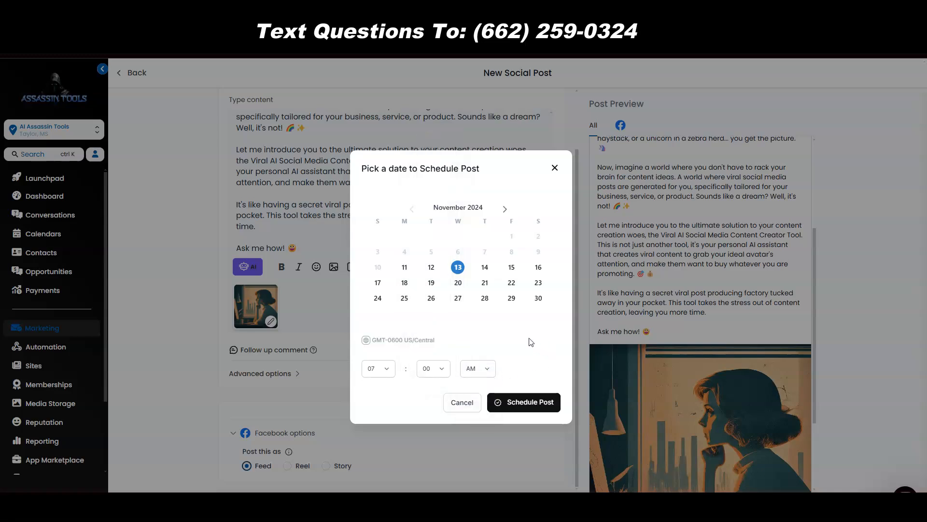
left_click(531, 402)
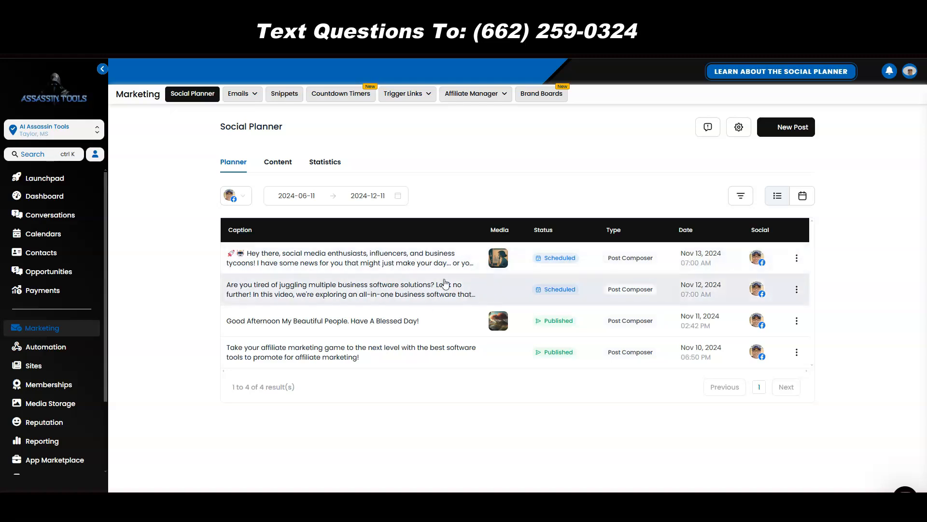
Step: Open the Social Planner template library from the new post options
left_click(792, 128)
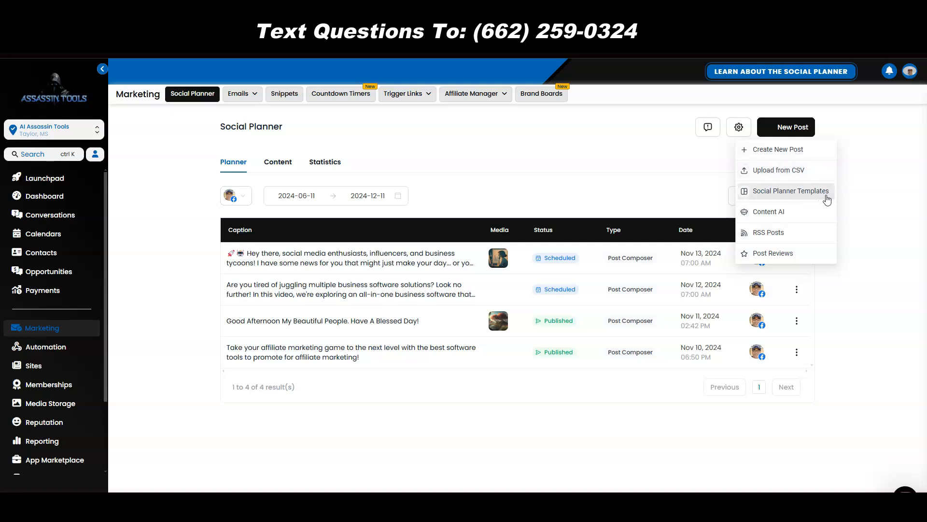
left_click(783, 192)
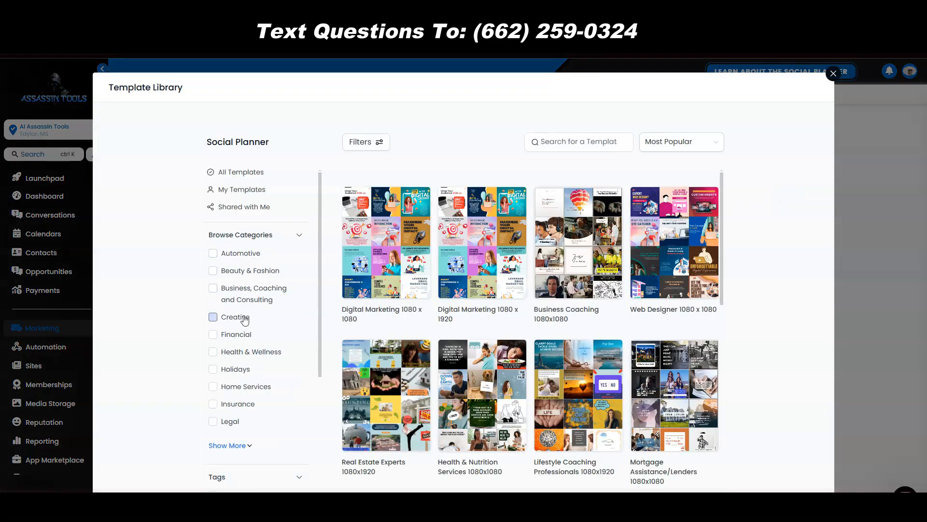
Step: Filter the template library by the Holidays category, then close it and return to the planner's post list
scroll(244, 315, "down", 3)
left_click(242, 224)
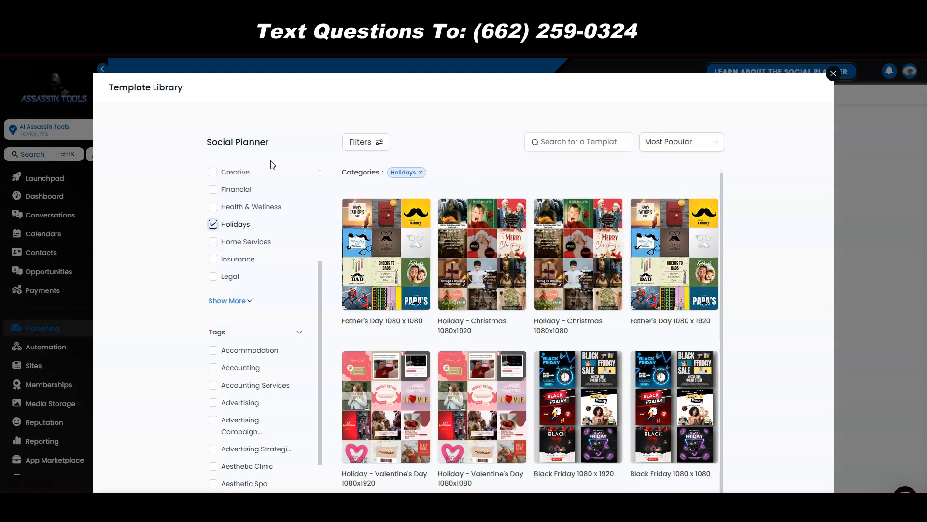
left_click(834, 74)
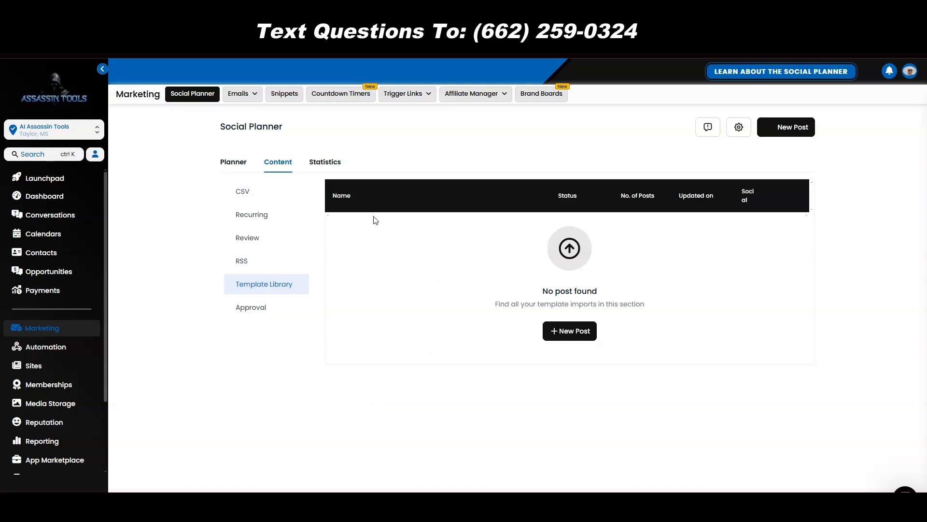
left_click(233, 162)
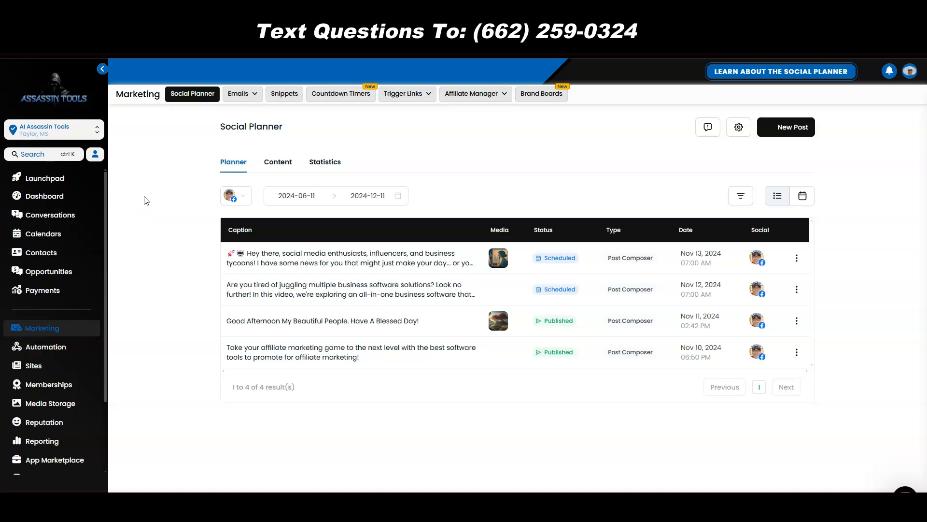
Step: Look at the Launchpad's available integrations, then open the Social Post AI tool
left_click(46, 178)
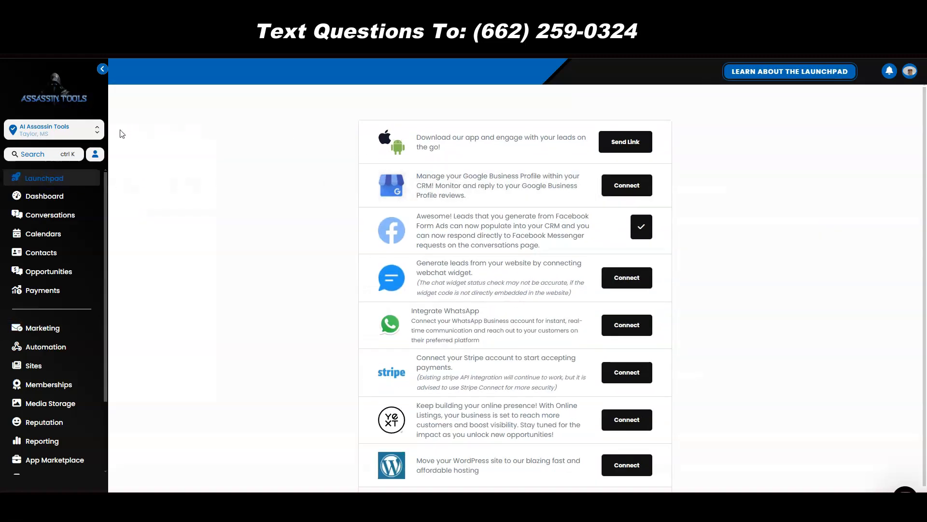
scroll(67, 364, "down", 2)
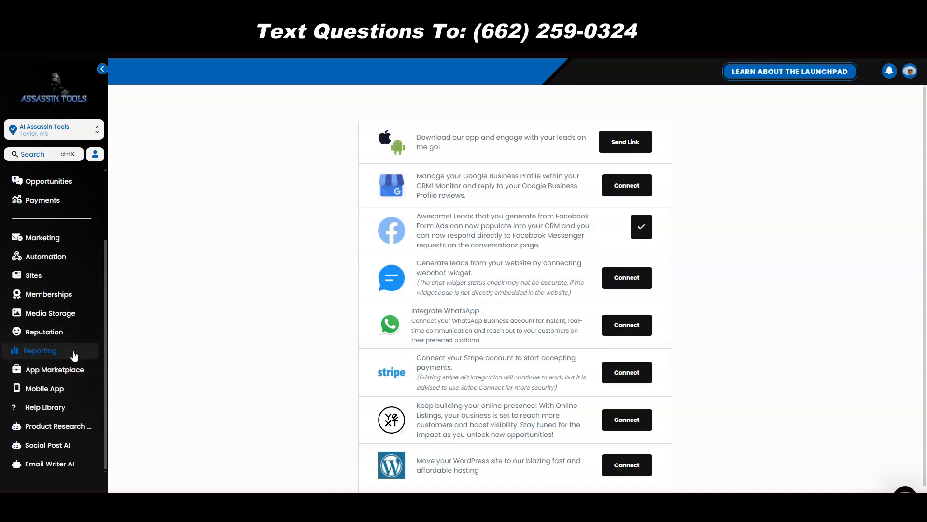
left_click(48, 446)
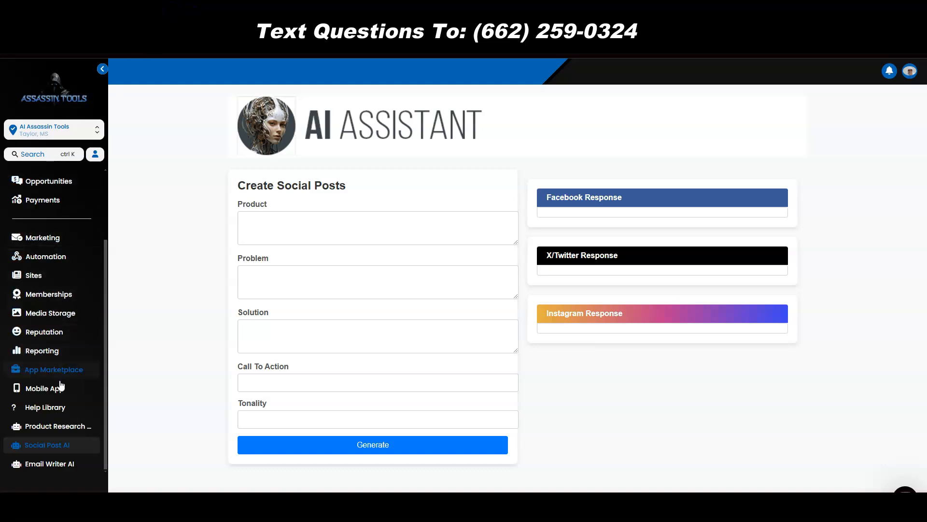
Step: Return to the Marketing section from the Social Post AI tool
scroll(68, 338, "up", 3)
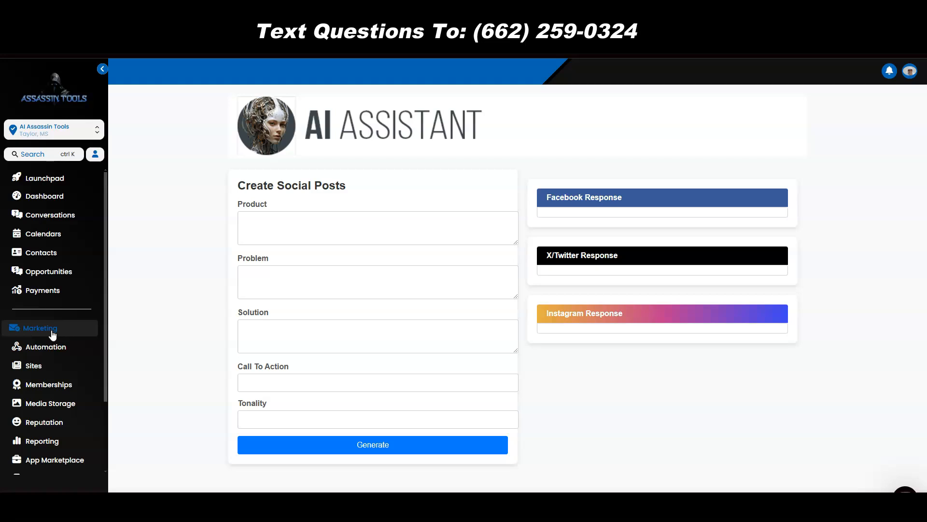
left_click(52, 332)
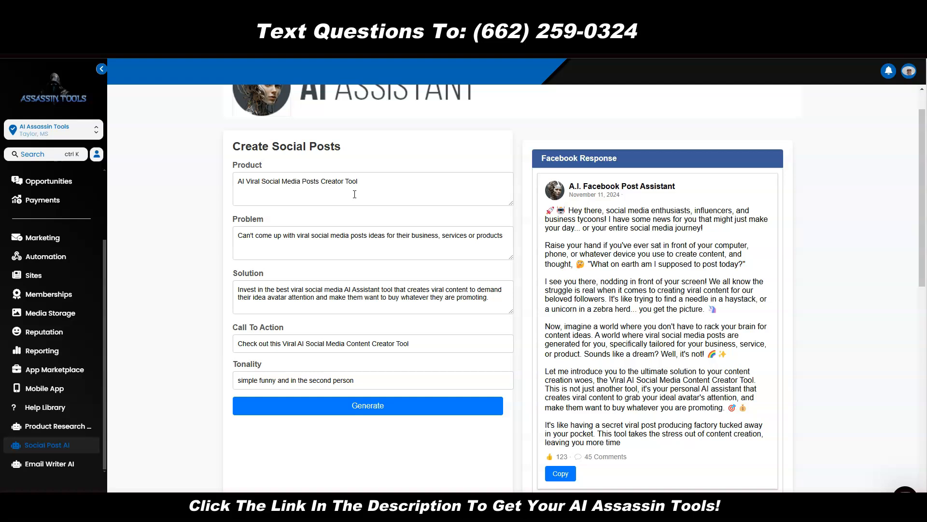
Step: Copy the generated Facebook post and then the generated Instagram post to the clipboard
left_click(561, 476)
scroll(586, 323, "down", 7)
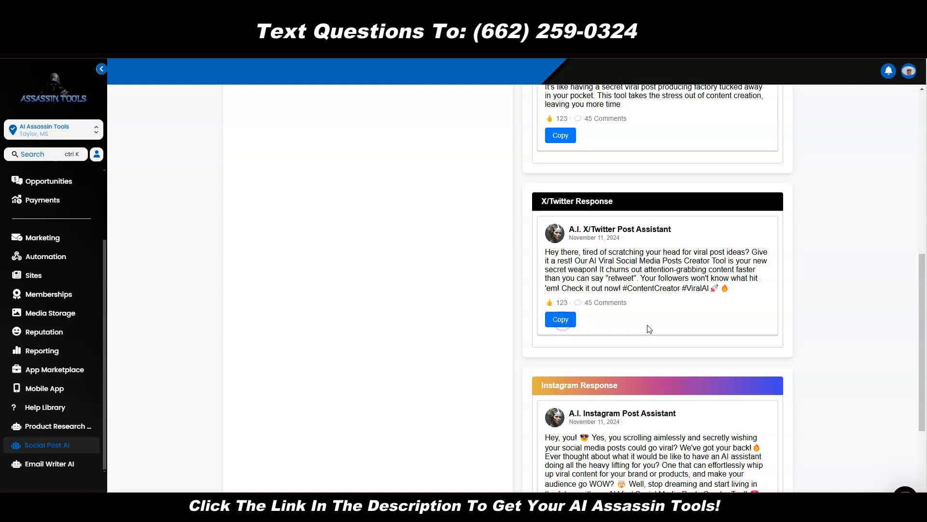
scroll(649, 328, "down", 3)
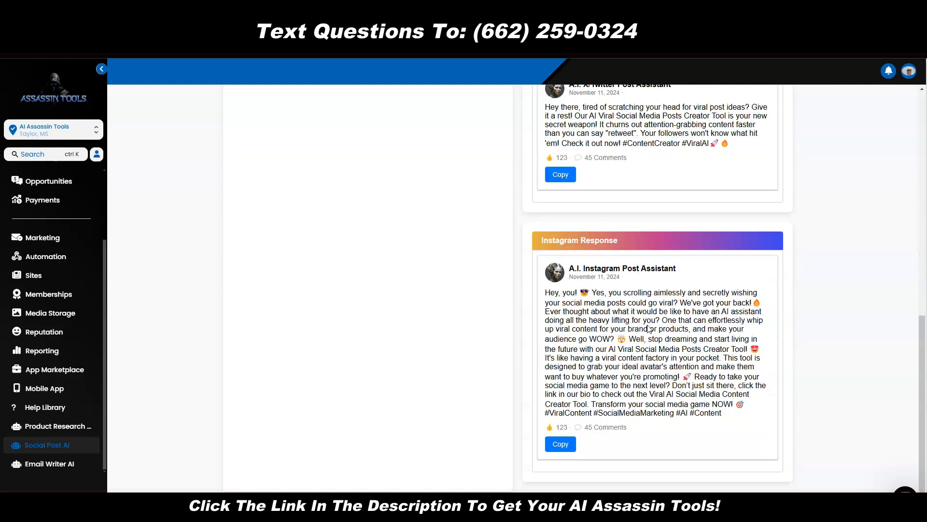
left_click(558, 445)
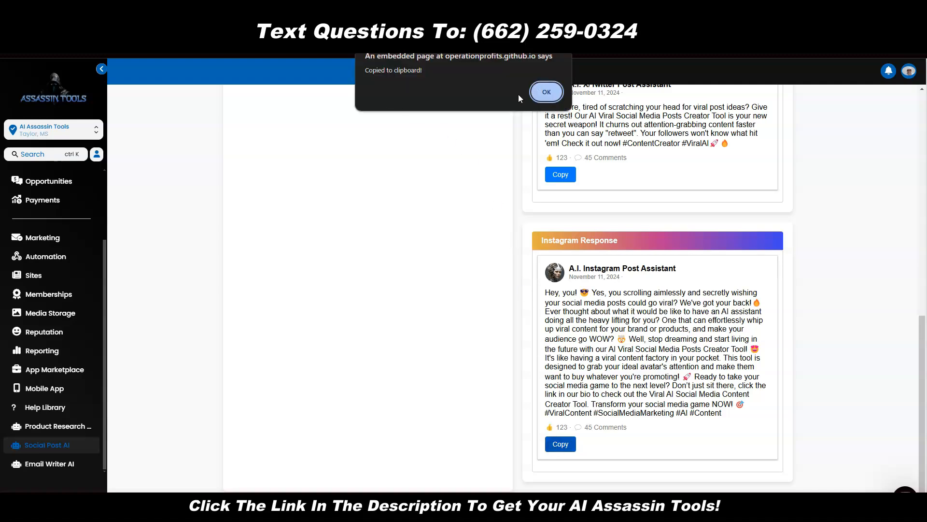
left_click(549, 94)
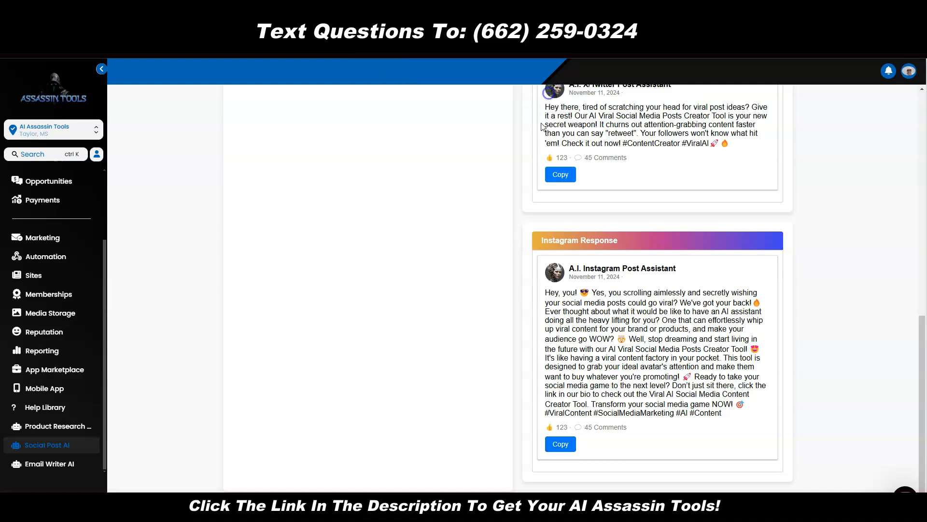
scroll(688, 381, "up", 5)
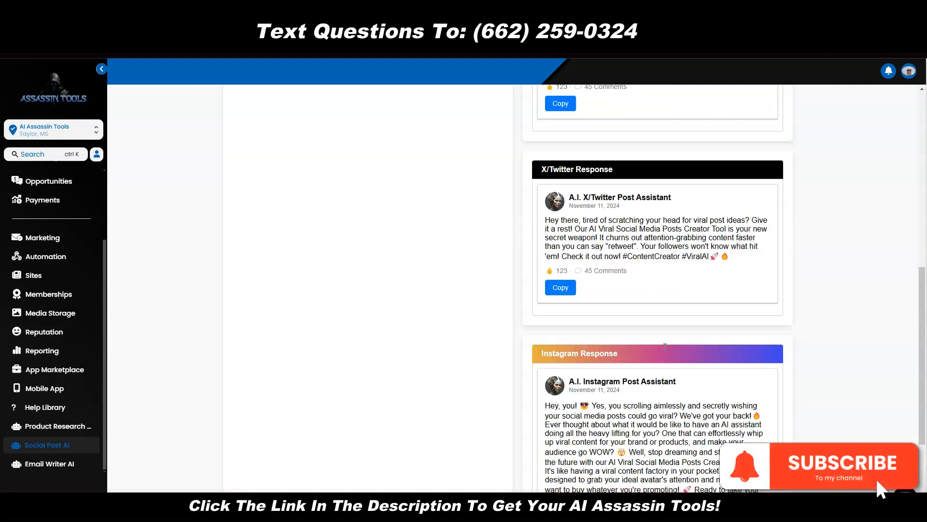
scroll(670, 288, "down", 4)
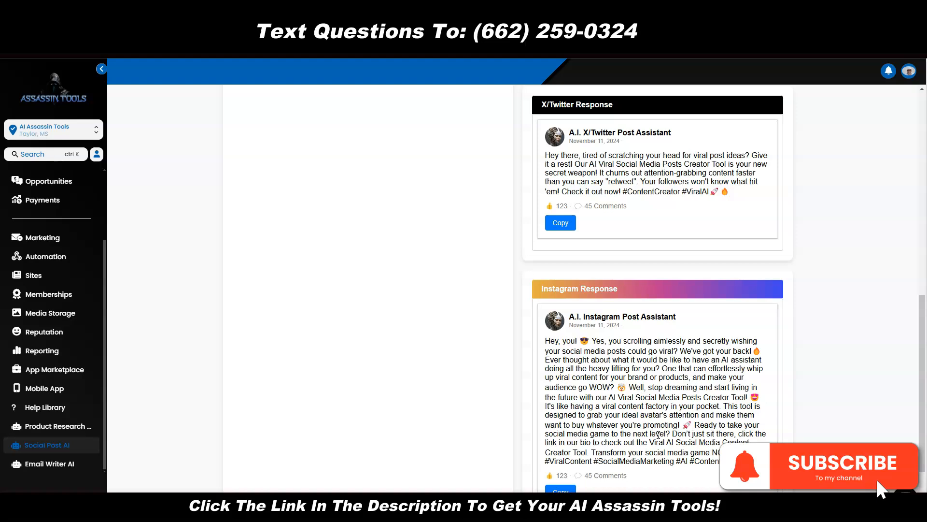
scroll(256, 236, "up", 5)
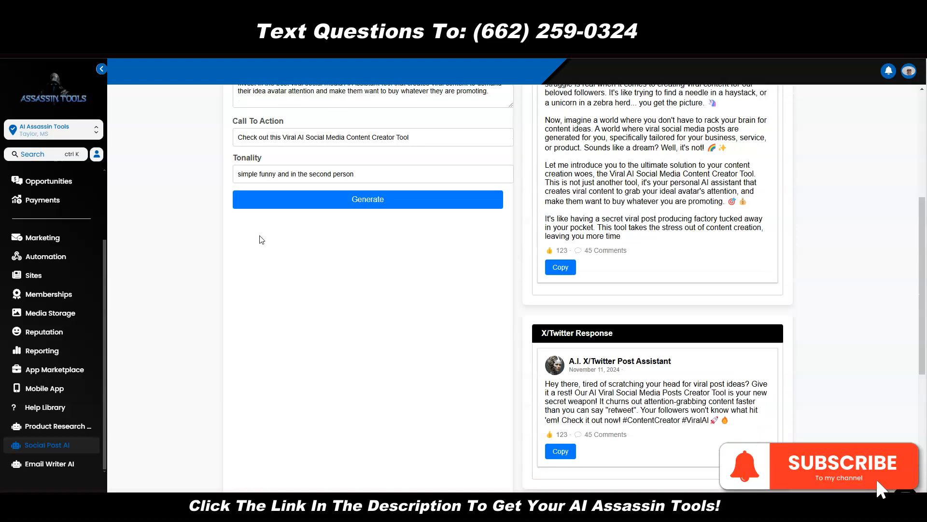
scroll(183, 253, "up", 5)
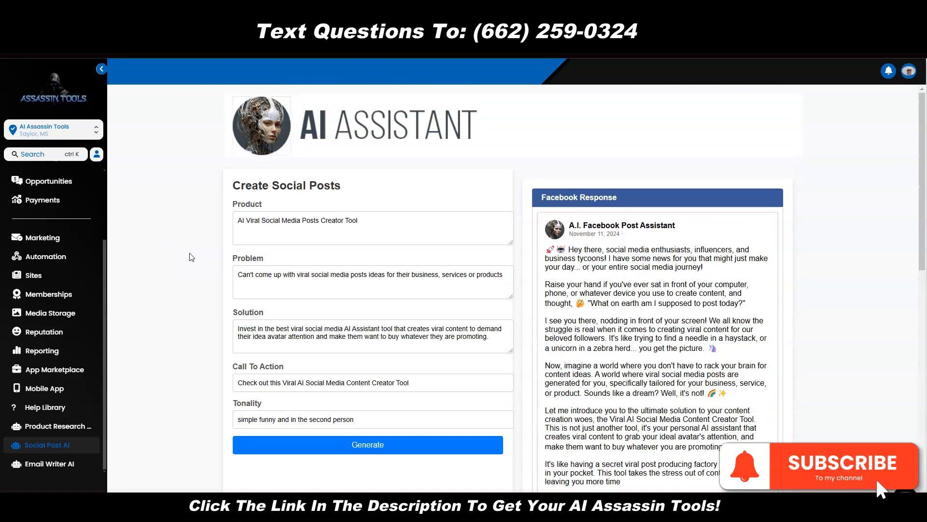